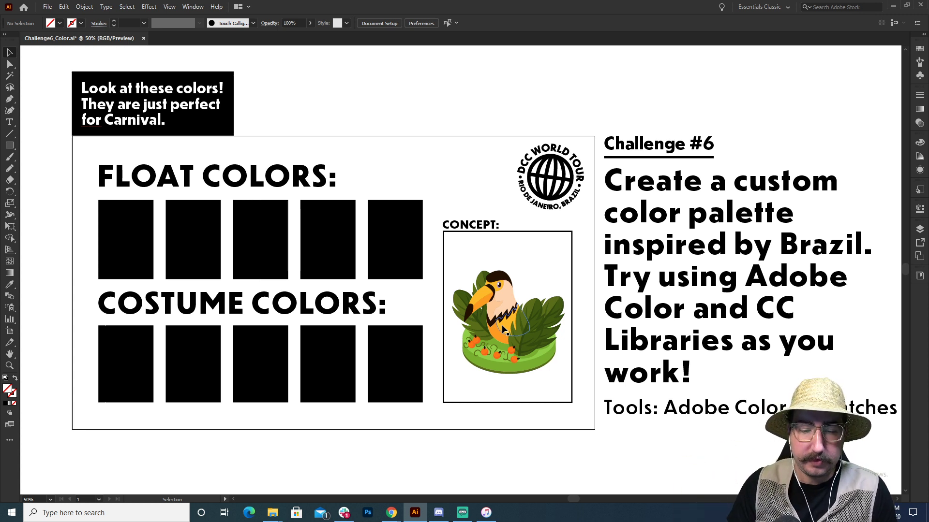
# - Switch to Adobe Stock in the browser and search all assets for "poison tree frog"
pyautogui.moveTo(391, 516)
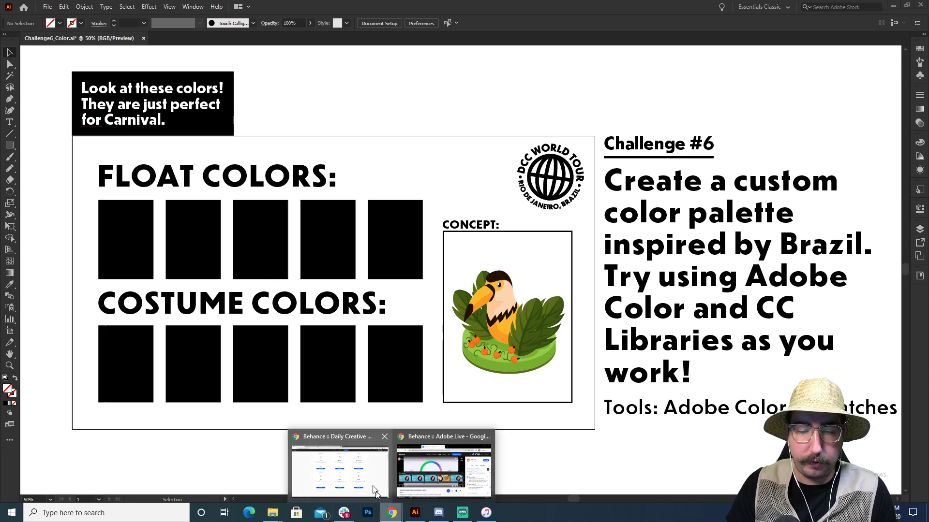
pyautogui.click(360, 468)
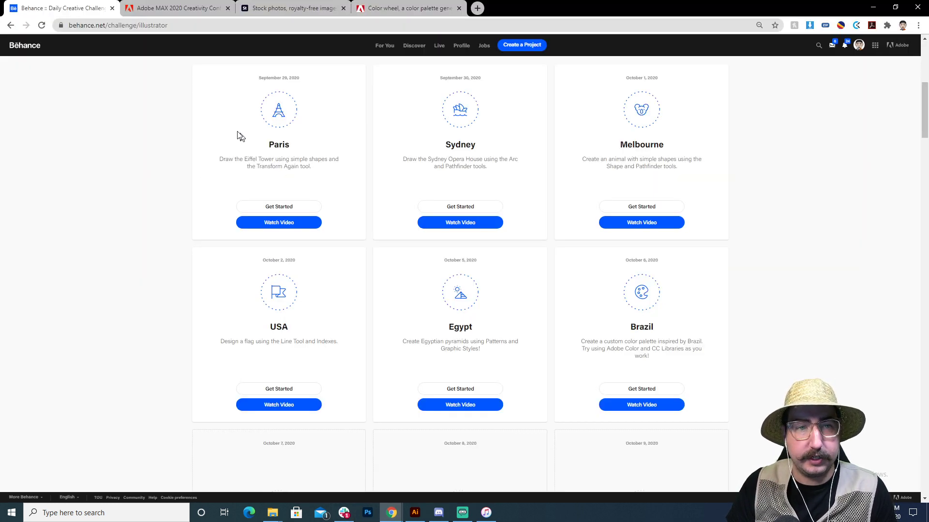
pyautogui.click(276, 10)
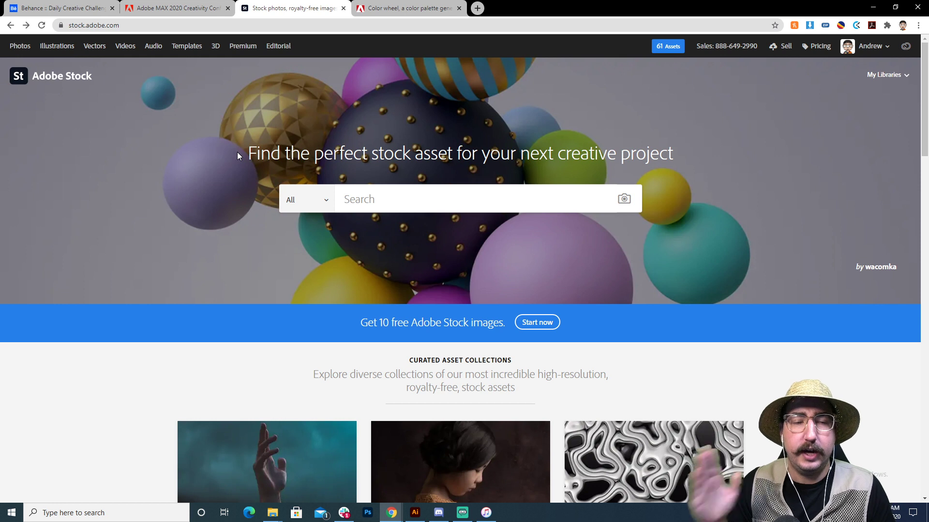
pyautogui.click(417, 190)
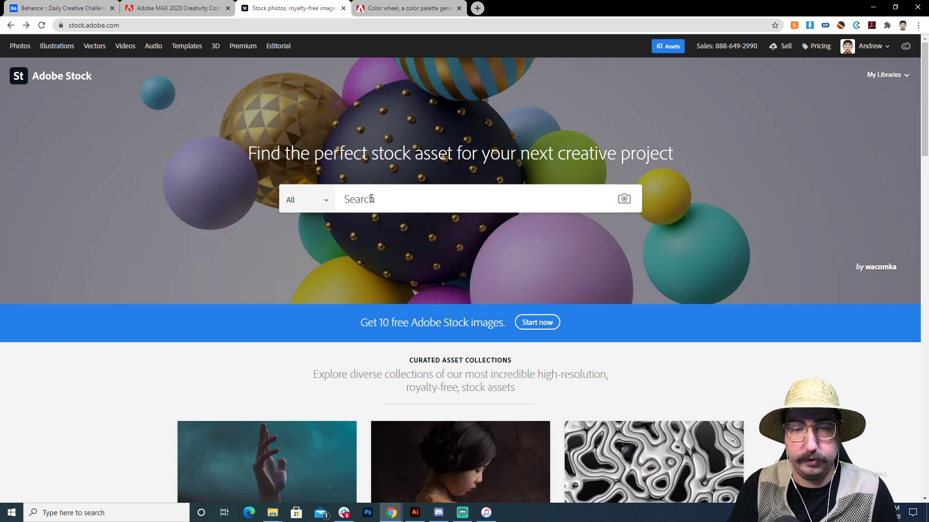
pyautogui.write('poison tre')
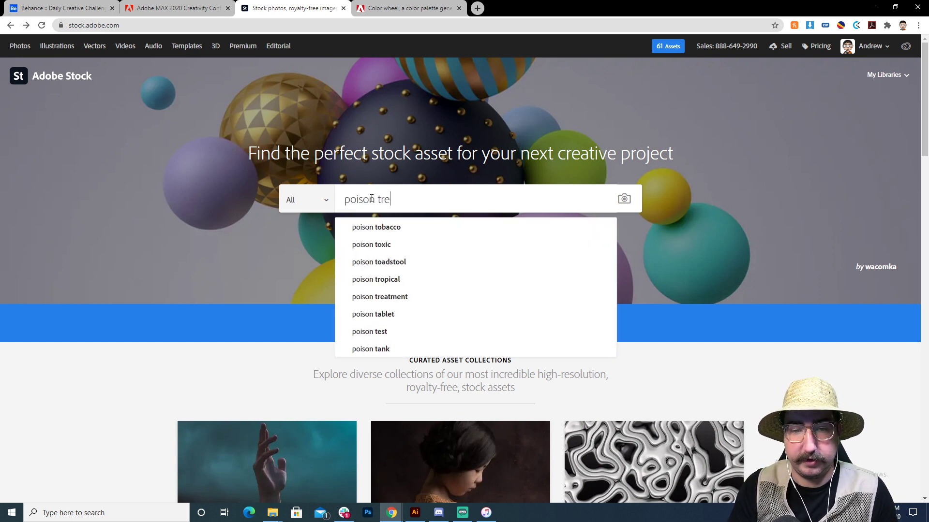
pyautogui.write('e front')
pyautogui.press('Return')
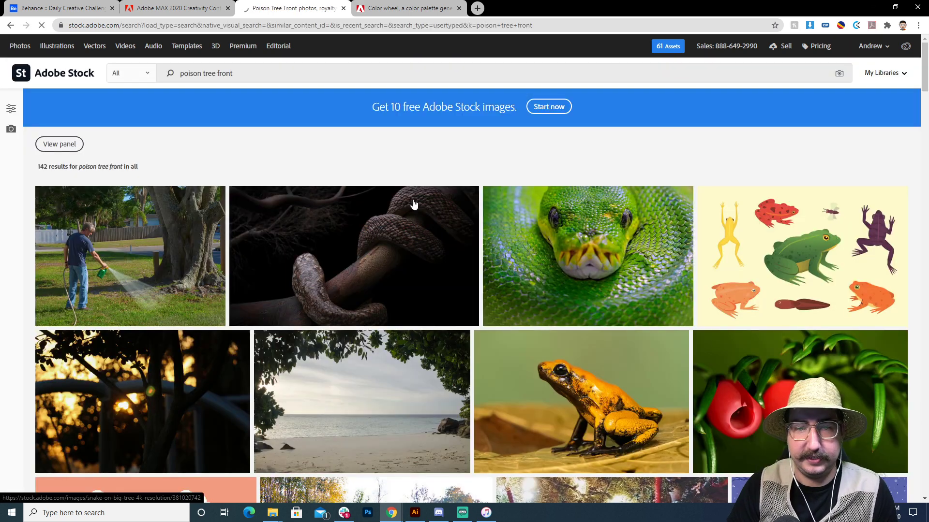
pyautogui.doubleClick(232, 75)
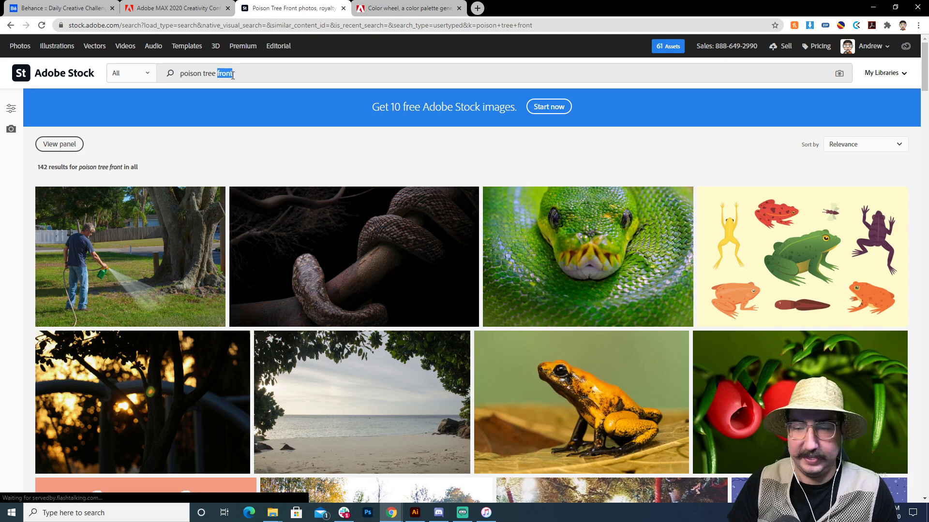
pyautogui.write('frog')
pyautogui.press('Return')
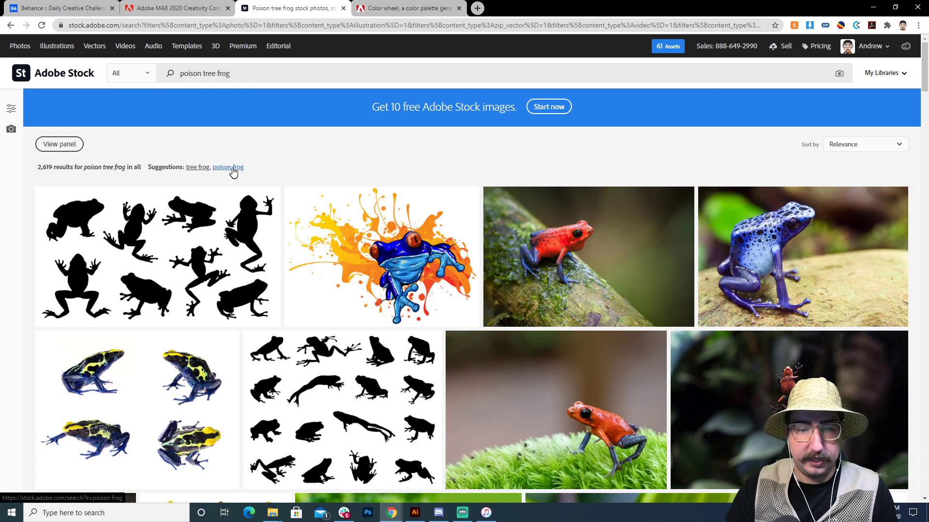
# - Find the photo of the red-eyed green tree frog on a purple iris among the results and license it for download
pyautogui.moveTo(234, 210)
pyautogui.scroll(-6, 234, 210)
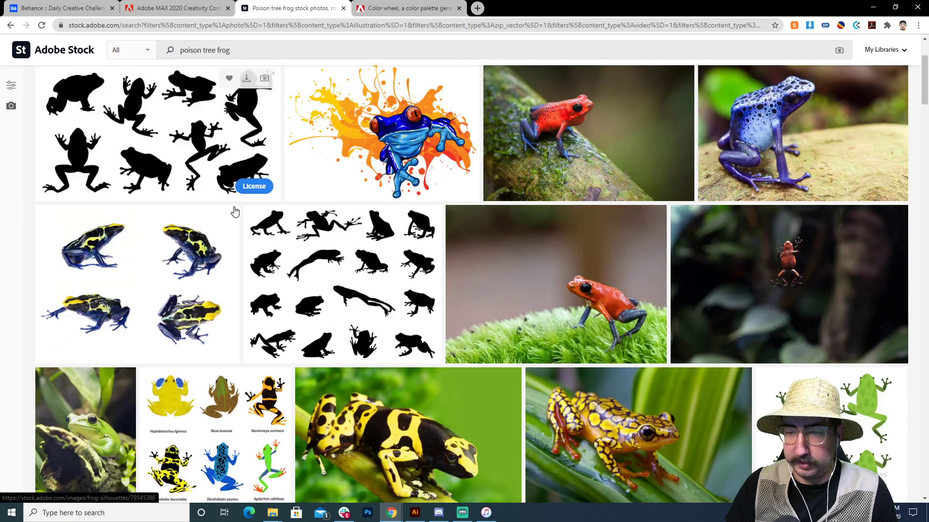
pyautogui.scroll(-1, 234, 211)
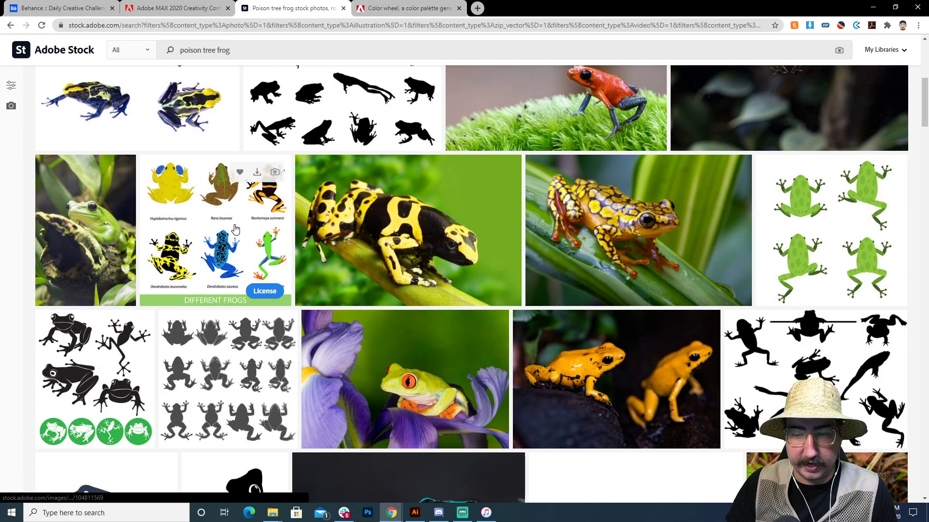
pyautogui.scroll(-2, 235, 229)
pyautogui.scroll(-2, 396, 296)
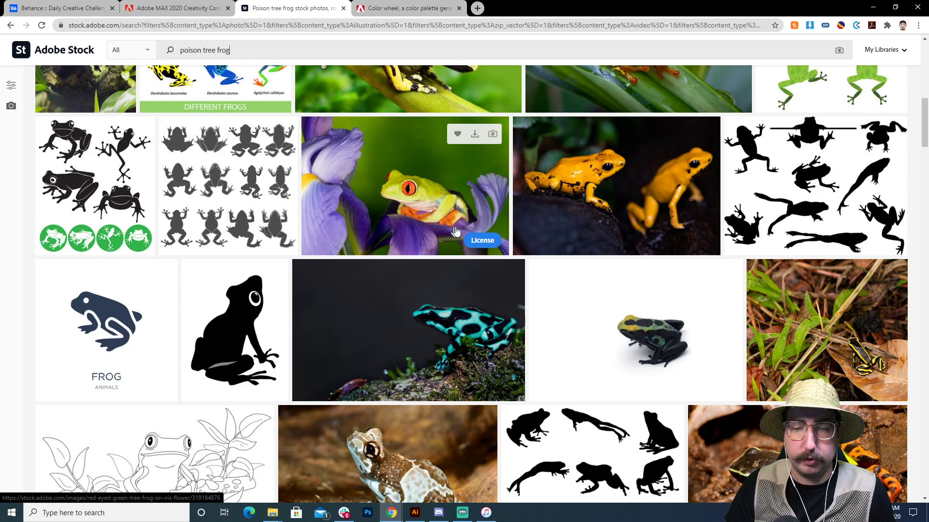
pyautogui.click(482, 240)
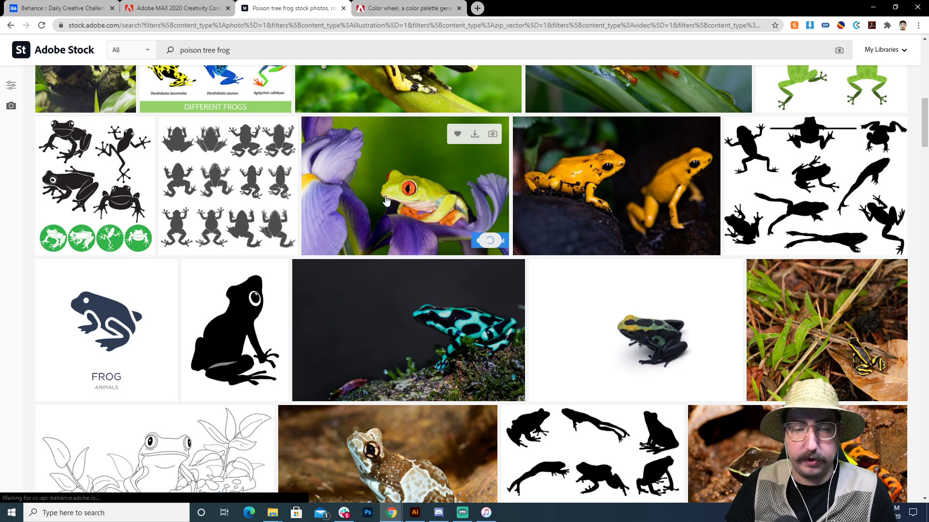
# - Switch to Adobe Color, dismiss the browser's download bar and open Extract Theme
pyautogui.click(386, 15)
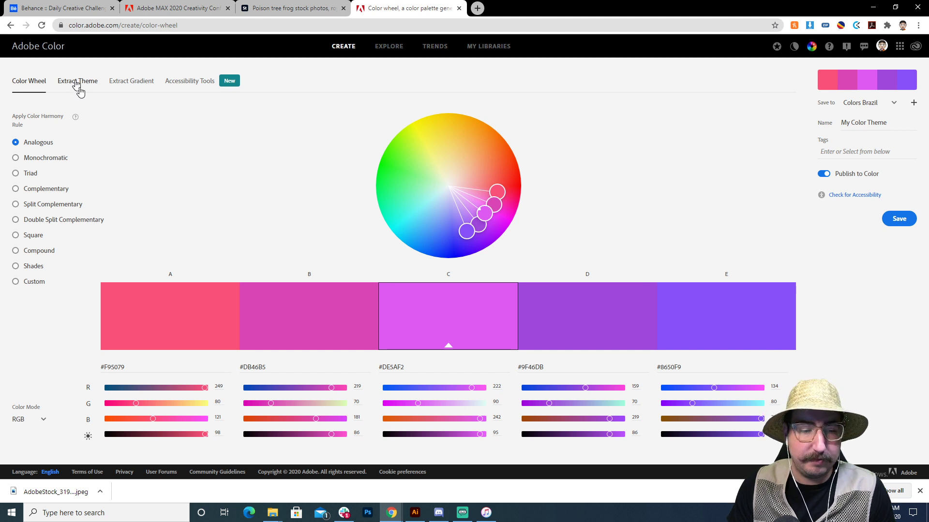
pyautogui.click(920, 491)
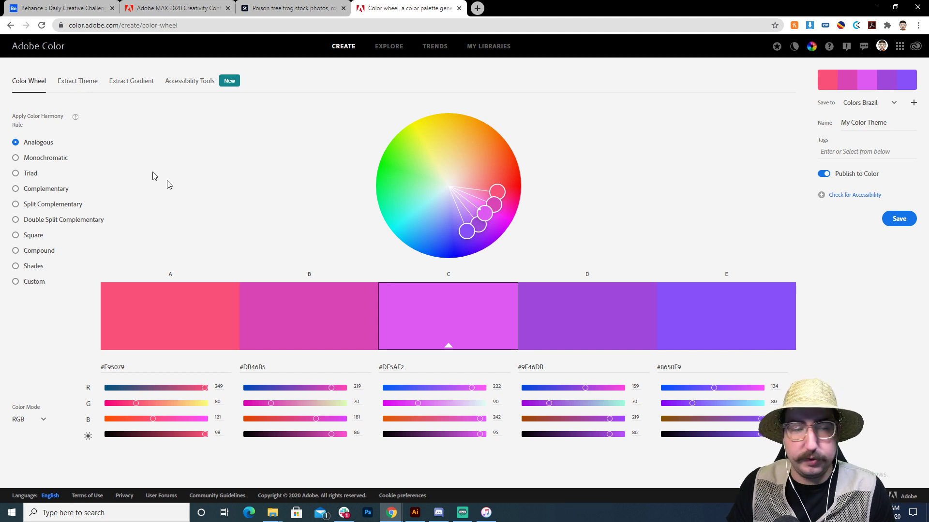
pyautogui.click(82, 83)
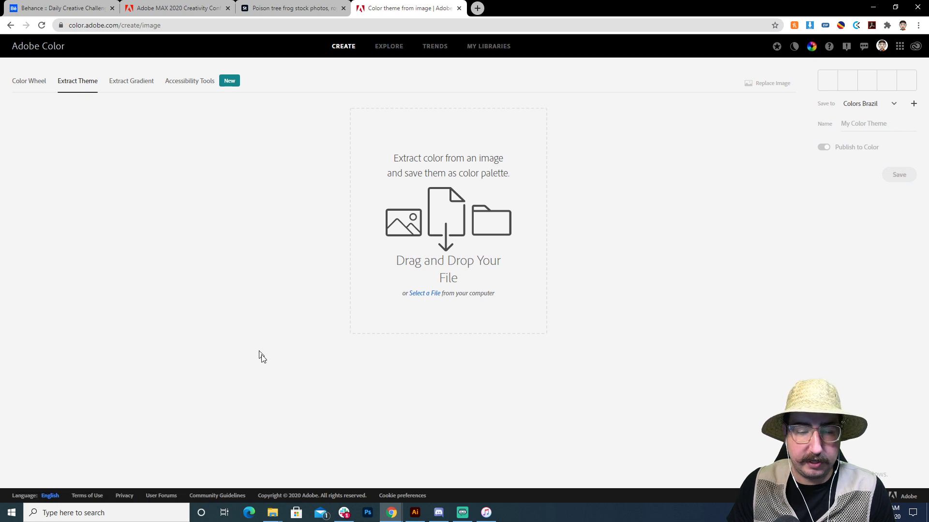
# - Open a File Explorer window, shrink it clear of the upload area, and load the downloaded tree frog photo into Extract Theme
pyautogui.click(273, 513)
pyautogui.click(282, 462)
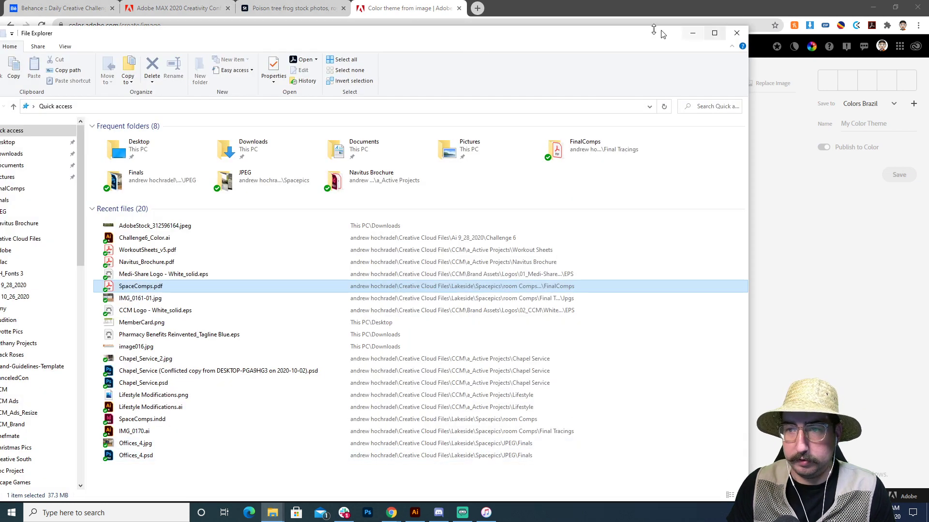
pyautogui.moveTo(659, 32); pyautogui.dragTo(659, 321)
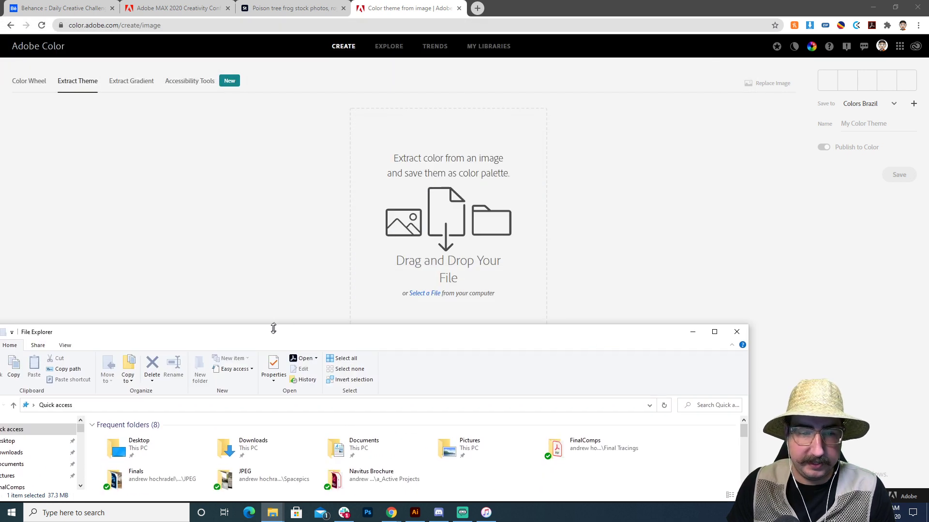
pyautogui.moveTo(272, 327); pyautogui.dragTo(418, 220)
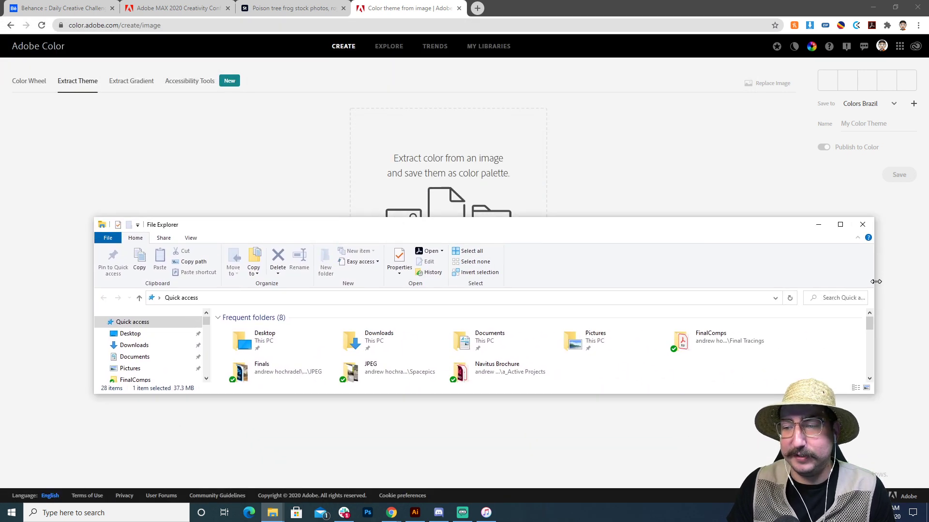
pyautogui.moveTo(876, 281); pyautogui.dragTo(492, 281)
pyautogui.moveTo(342, 226); pyautogui.dragTo(928, 336)
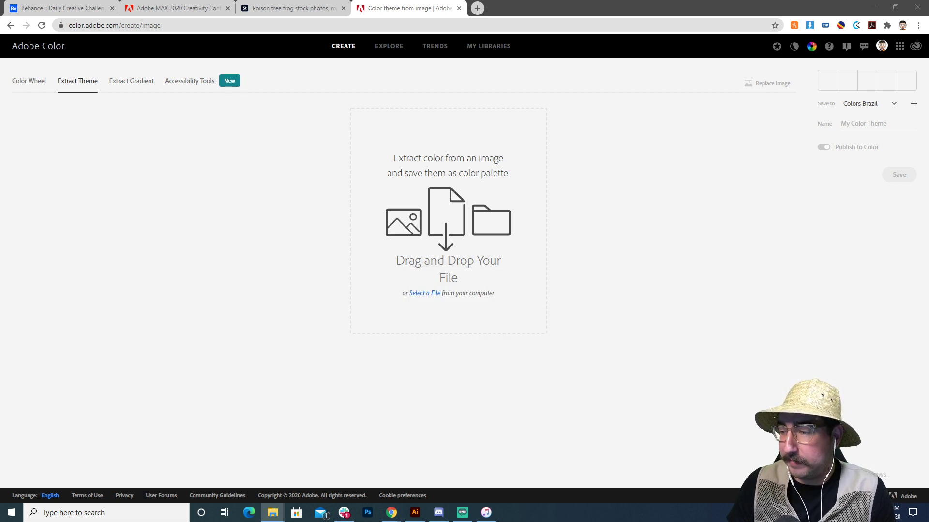
pyautogui.moveTo(610, 329); pyautogui.dragTo(439, 207)
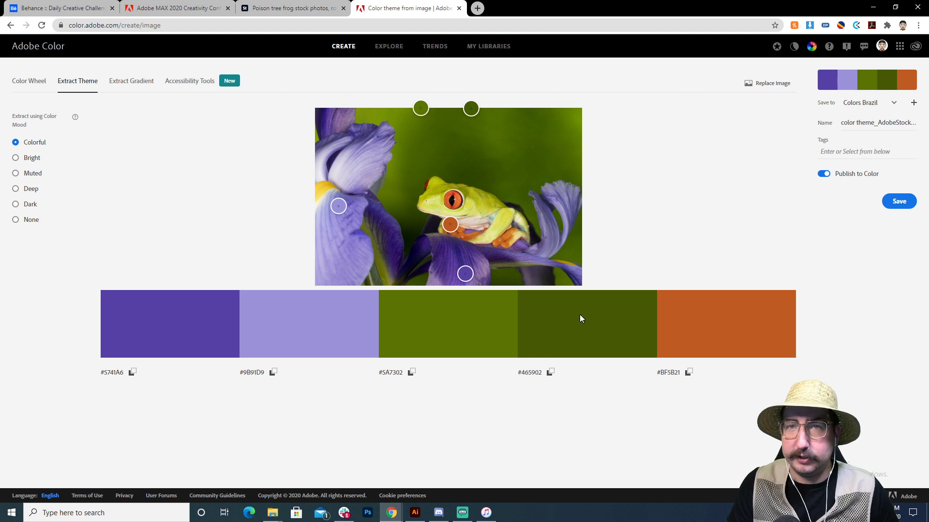
# - Compare the Colorful, Muted and Deep color moods for the frog photo and set the extraction mood to Bright
pyautogui.click(32, 159)
pyautogui.click(35, 143)
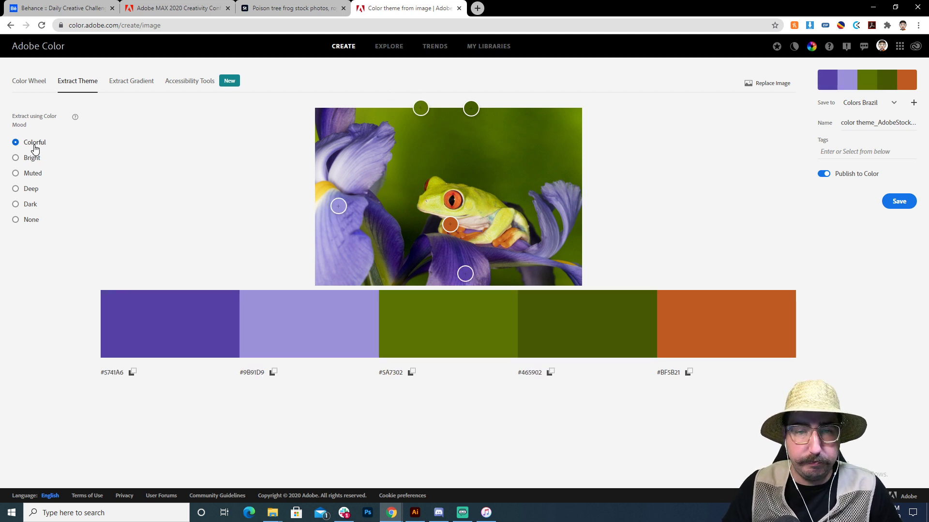
pyautogui.click(36, 178)
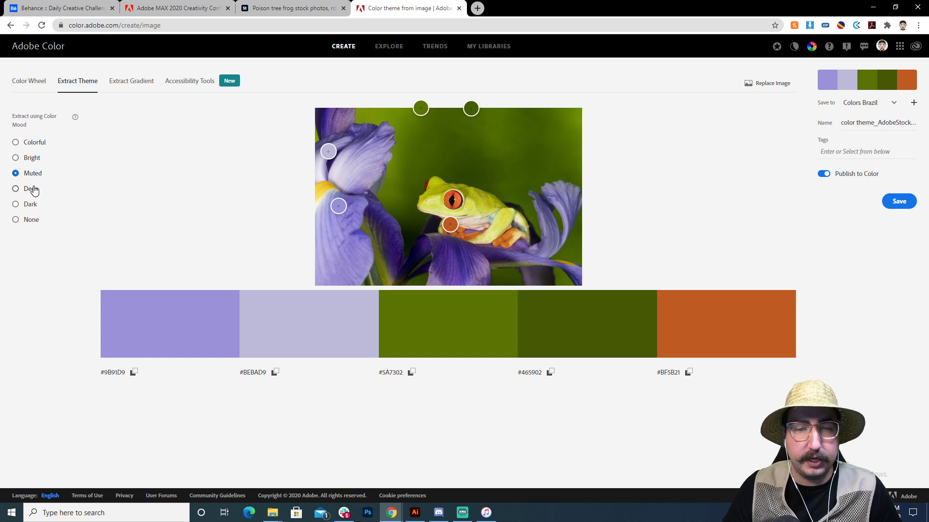
pyautogui.click(32, 190)
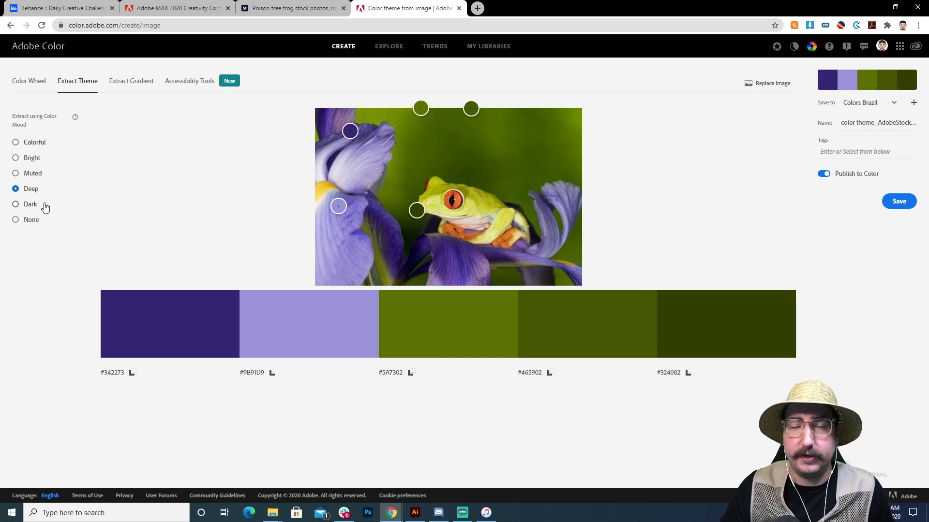
pyautogui.click(33, 159)
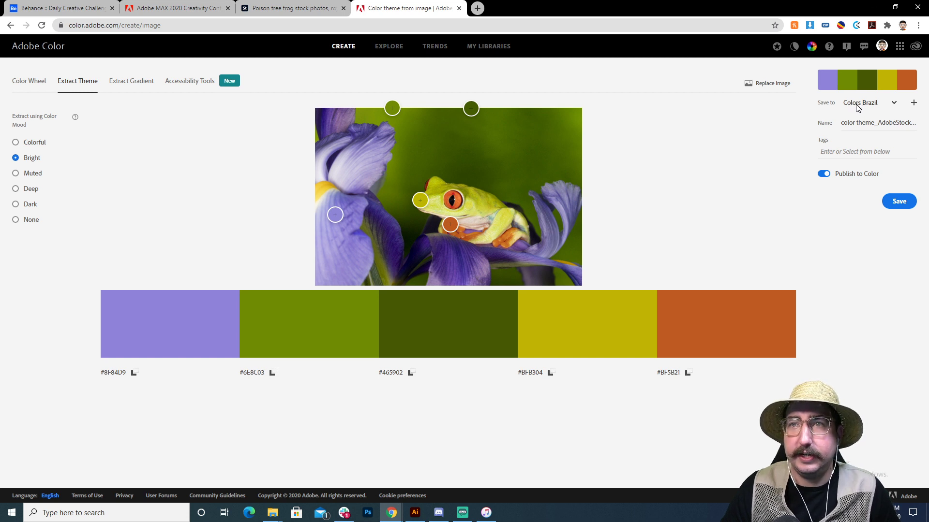
# - Name the theme "Tree Frog", turn off Publish to Color and save it to the Colors Brazil library
pyautogui.tripleClick(869, 123)
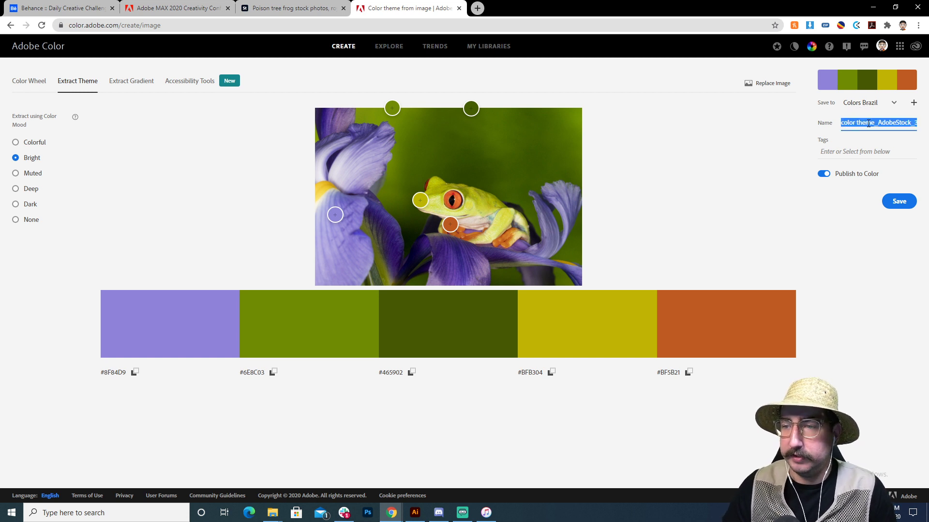
pyautogui.write('Tree Frog')
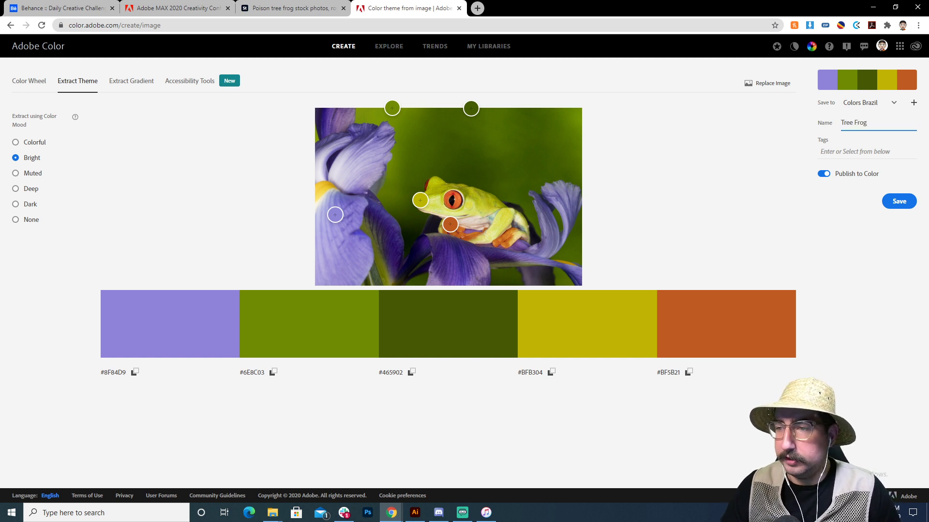
pyautogui.click(825, 174)
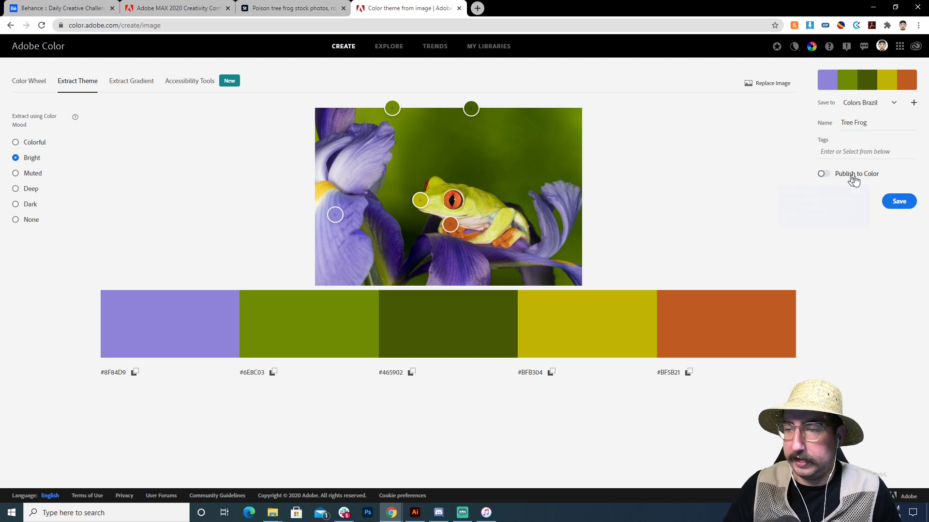
pyautogui.click(901, 202)
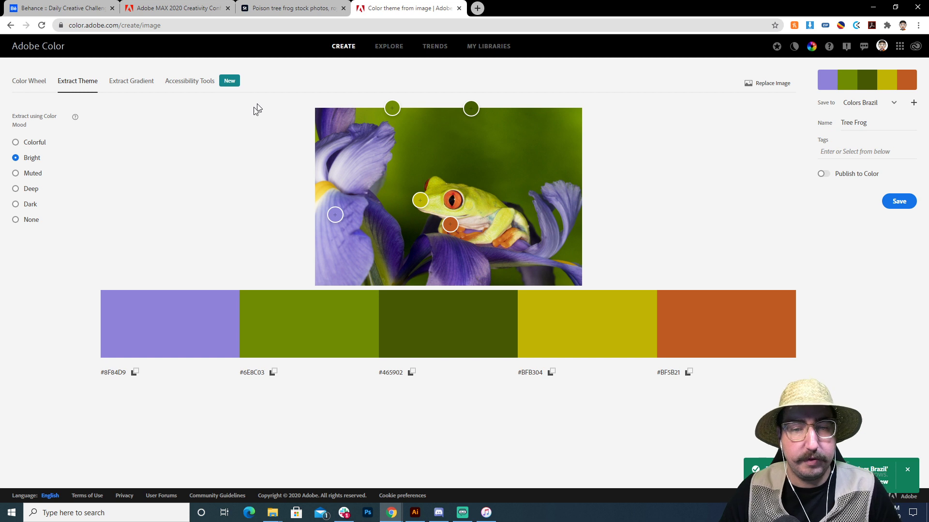
# - Extract a gradient from the tree frog photo and set its gradient stops to 5
pyautogui.click(132, 82)
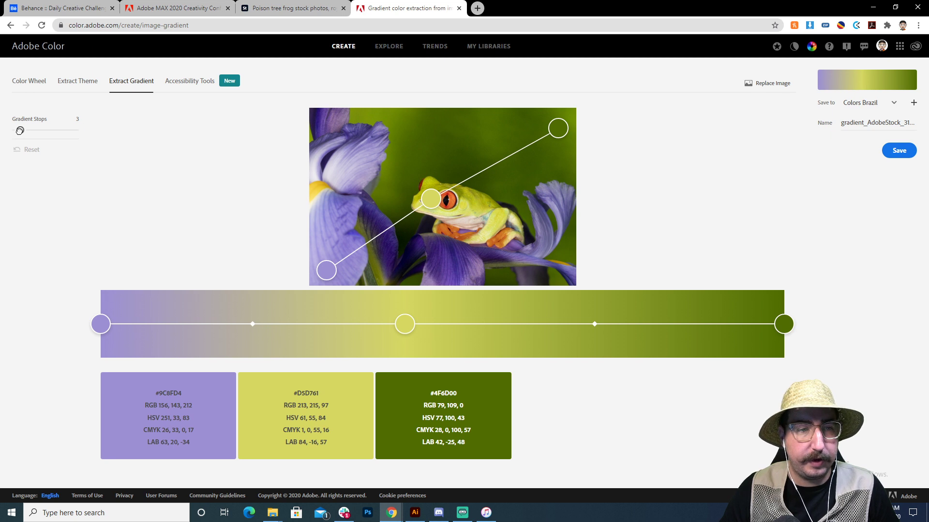
pyautogui.moveTo(20, 131); pyautogui.dragTo(29, 130)
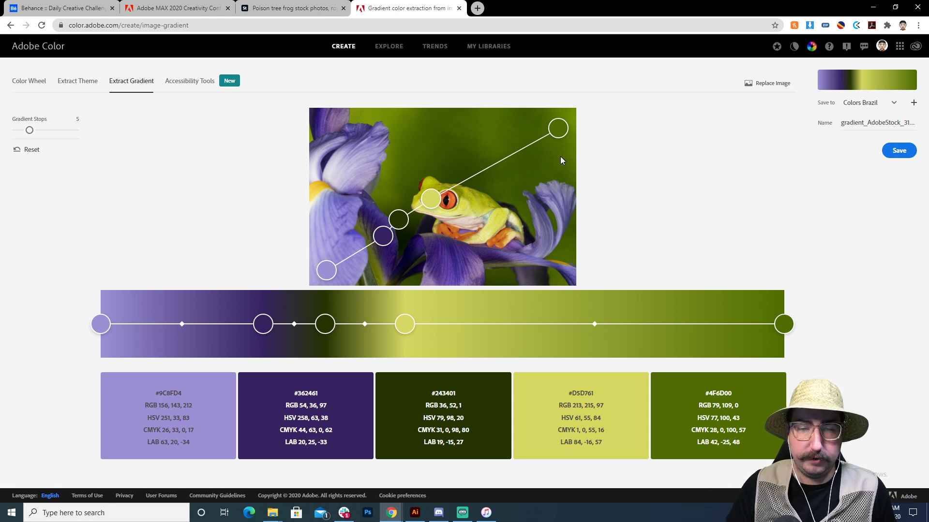
# - Switch to Illustrator, display the swatches and the saved Adobe Color themes, and move the themes window clear of the black color boxes
pyautogui.click(415, 512)
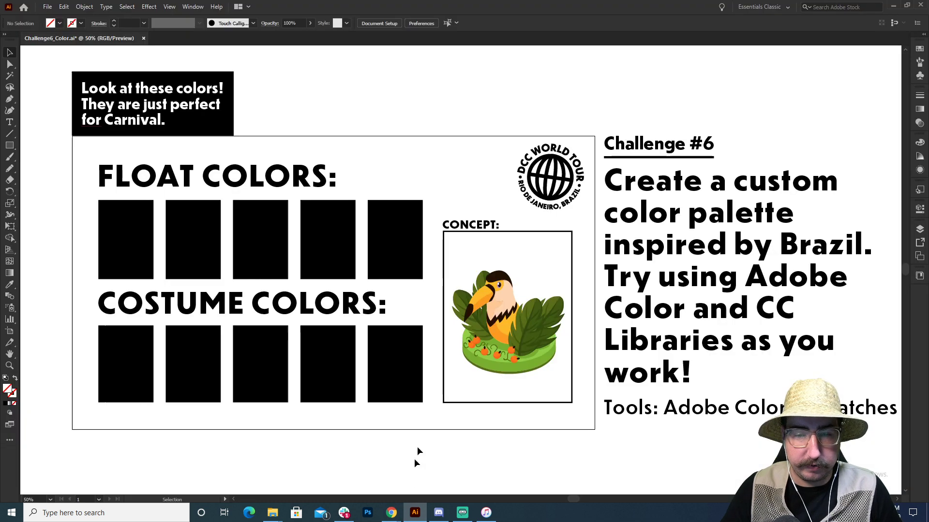
pyautogui.click(103, 213)
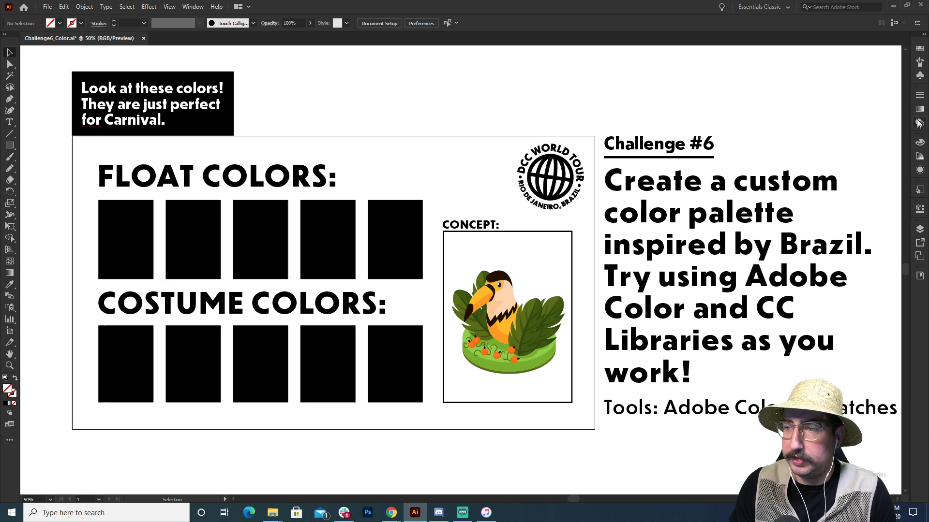
pyautogui.click(916, 52)
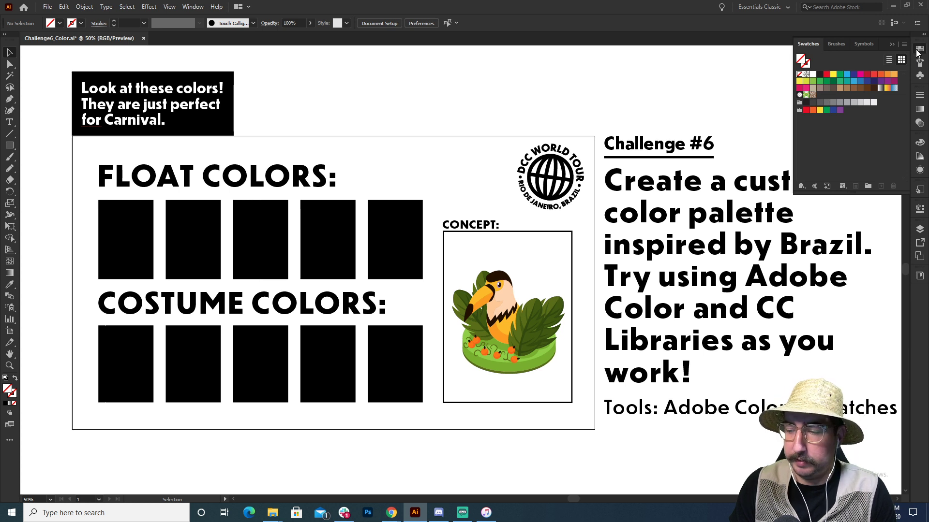
pyautogui.click(815, 186)
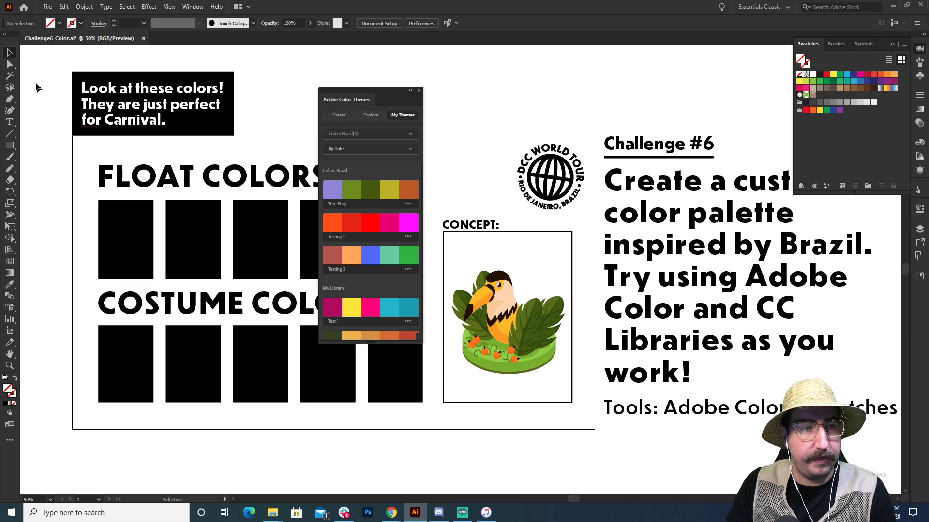
pyautogui.click(11, 55)
pyautogui.moveTo(363, 98); pyautogui.dragTo(495, 93)
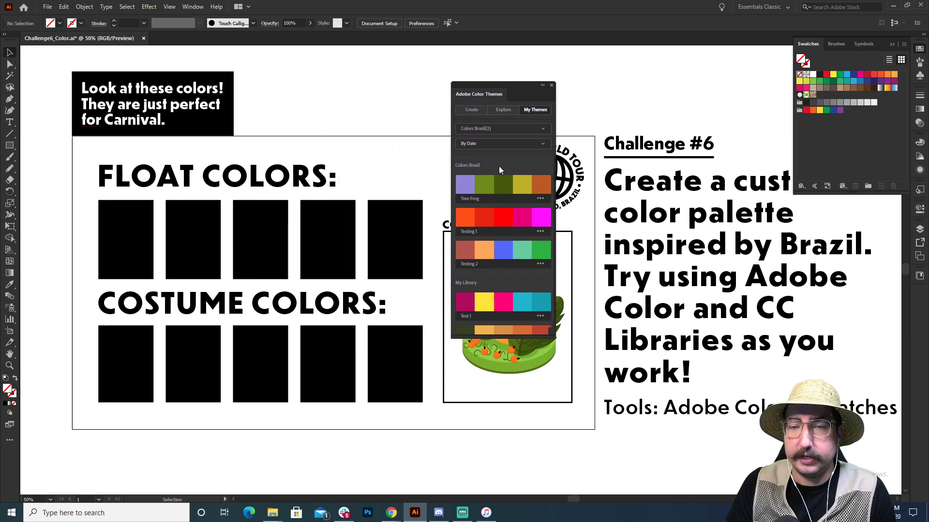
# - Fill the five float color boxes in order with the purple, green, dark green, mustard and orange colors of the Tree Frog theme
pyautogui.click(131, 225)
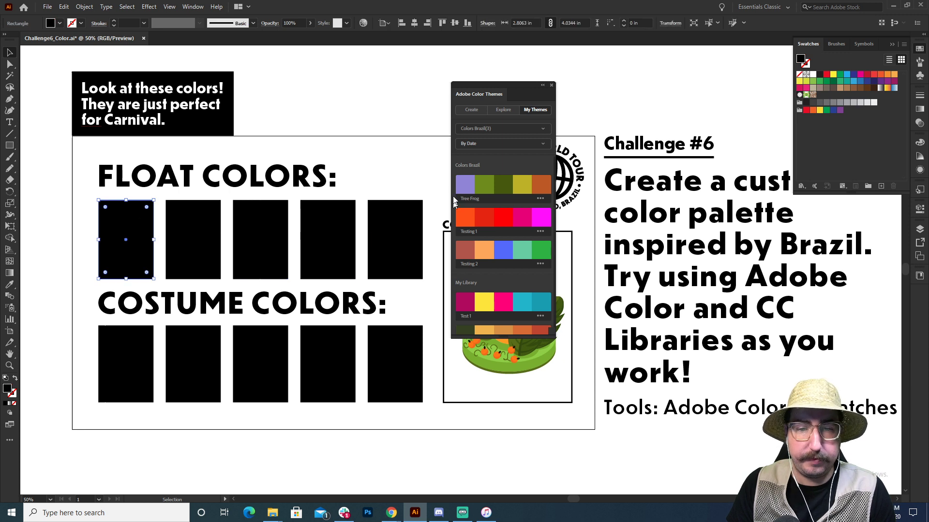
pyautogui.click(474, 176)
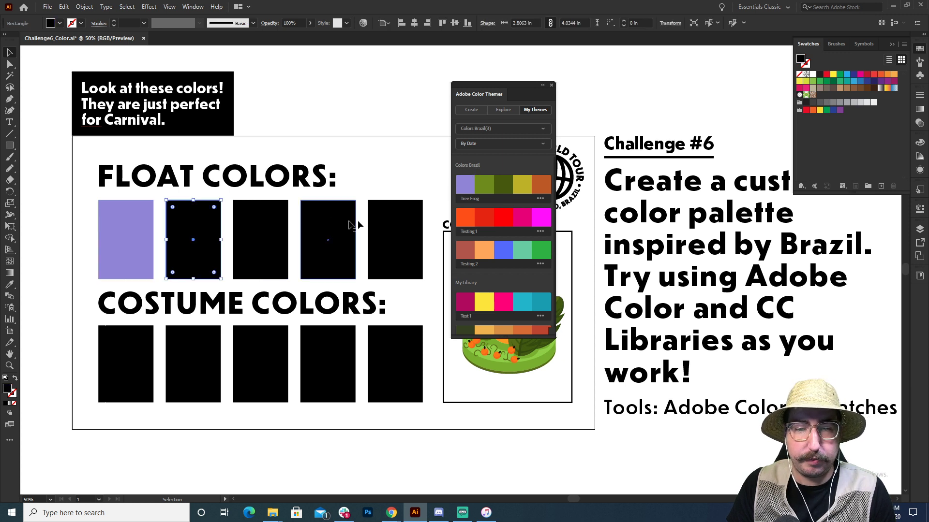
pyautogui.click(484, 179)
pyautogui.click(259, 236)
pyautogui.click(514, 181)
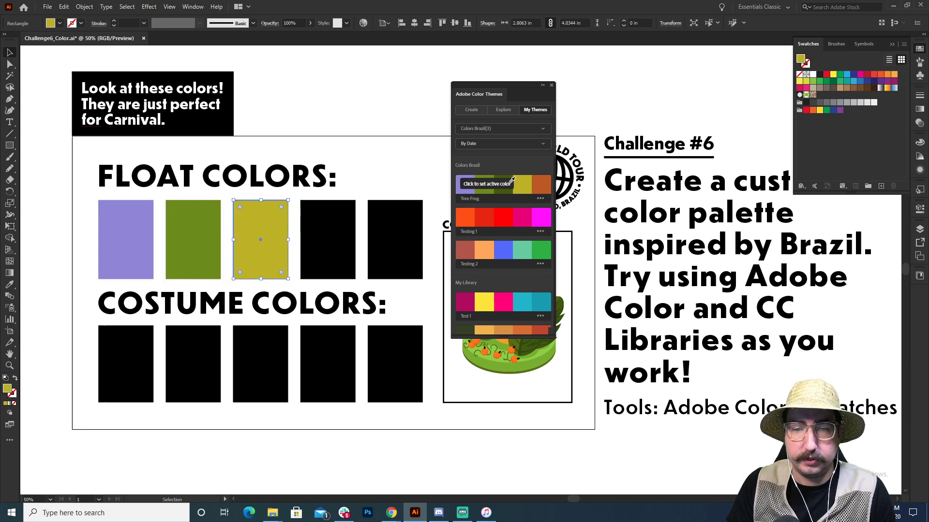
pyautogui.click(503, 183)
pyautogui.click(328, 232)
pyautogui.click(523, 185)
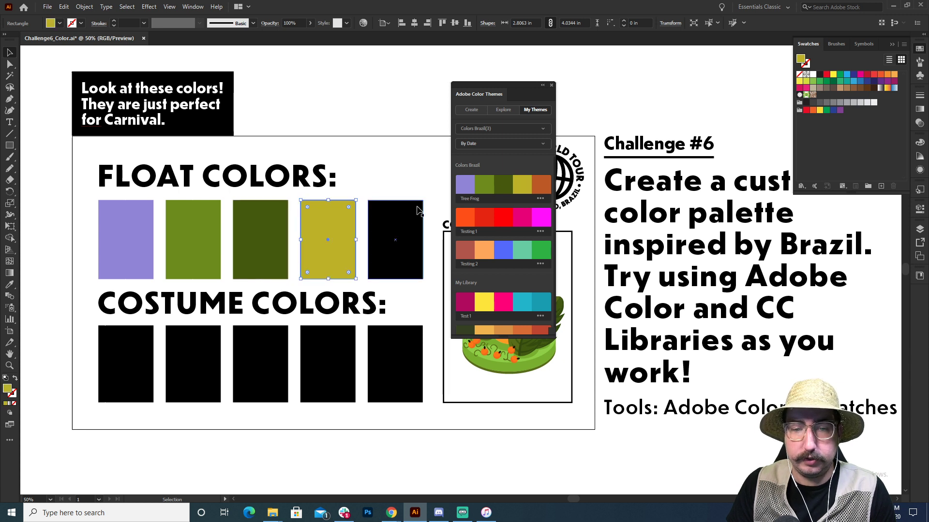
pyautogui.click(418, 213)
pyautogui.click(544, 182)
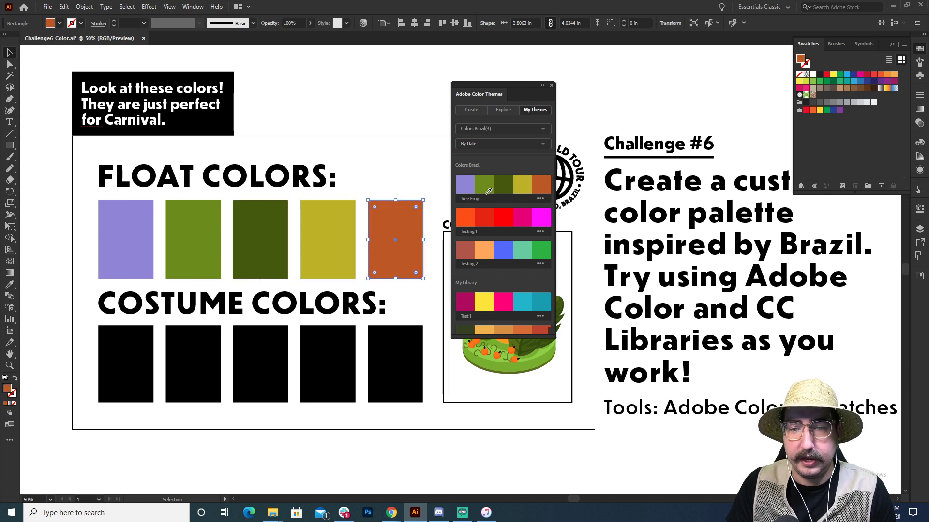
# - Add the Tree Frog theme to the document's swatches and deselect the last float color box
pyautogui.click(540, 199)
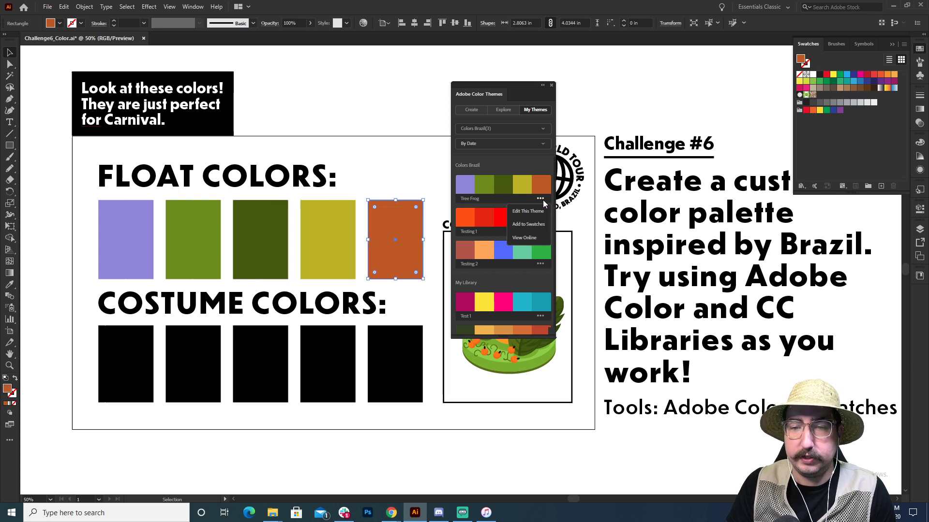
pyautogui.click(531, 225)
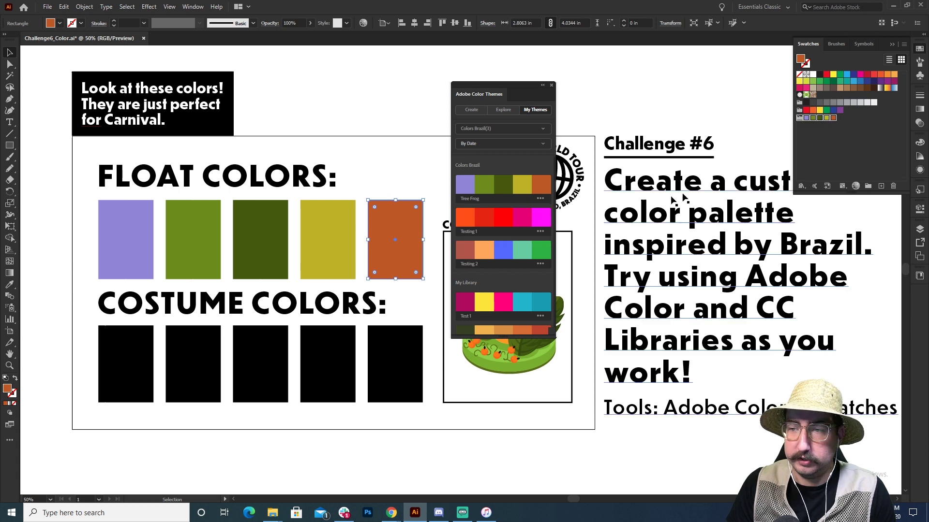
pyautogui.click(808, 133)
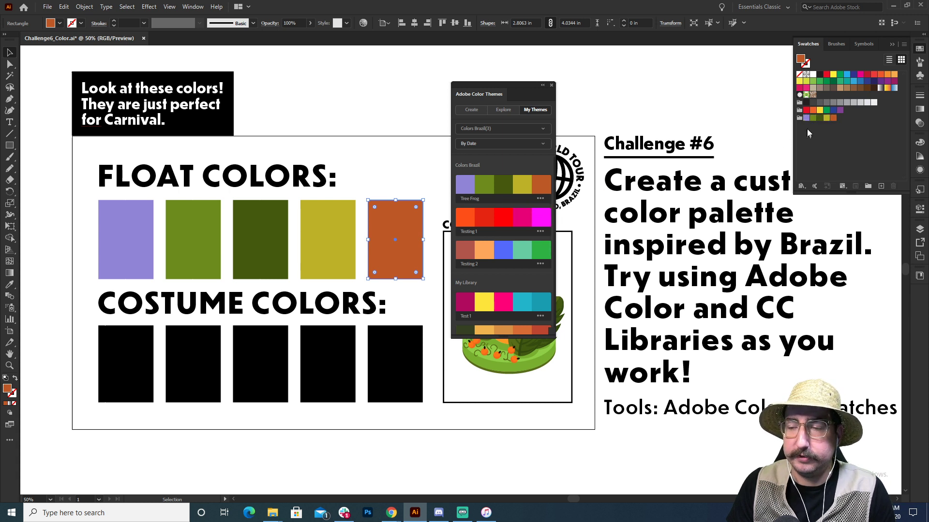
pyautogui.click(390, 129)
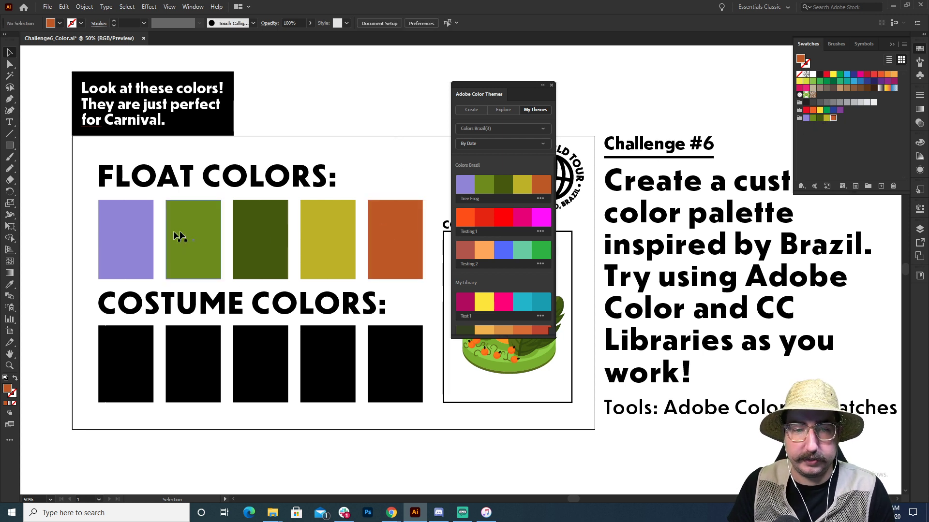
# - Start Recolor Artwork on the toucan concept illustration, keeping the themes window and the recolor dialog clear of the artwork
pyautogui.moveTo(495, 89); pyautogui.dragTo(690, 140)
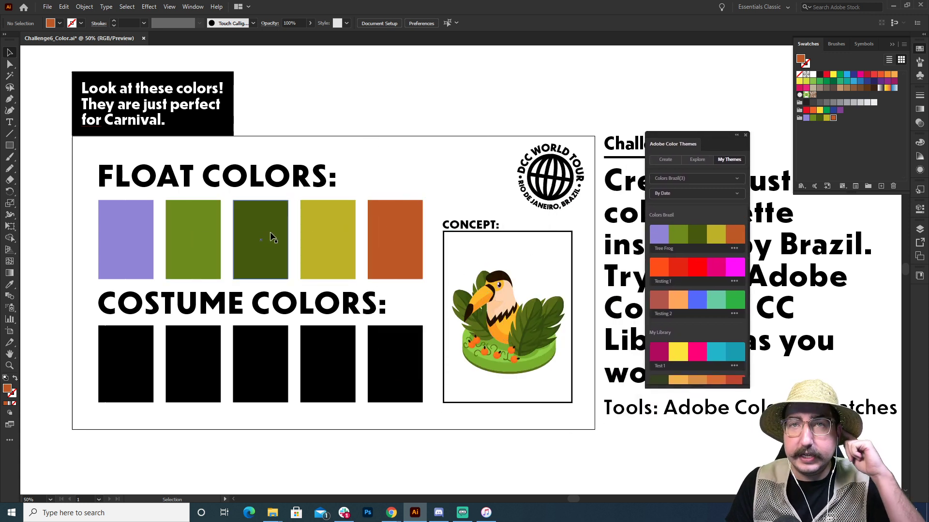
pyautogui.click(498, 288)
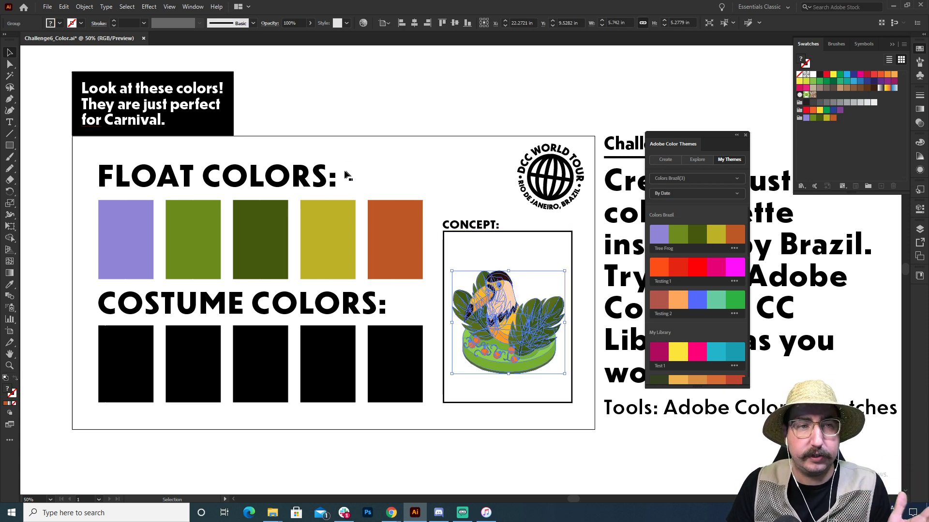
pyautogui.click(64, 7)
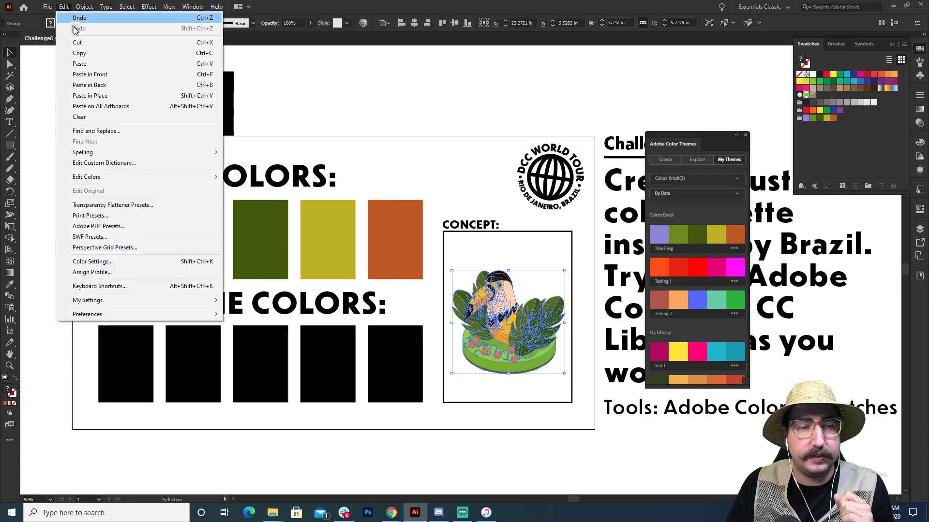
pyautogui.moveTo(151, 178)
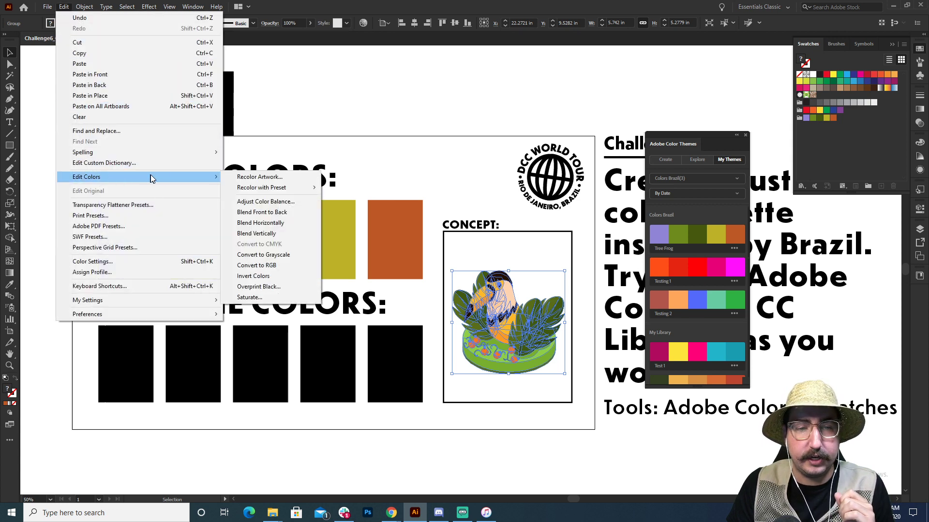
pyautogui.click(254, 178)
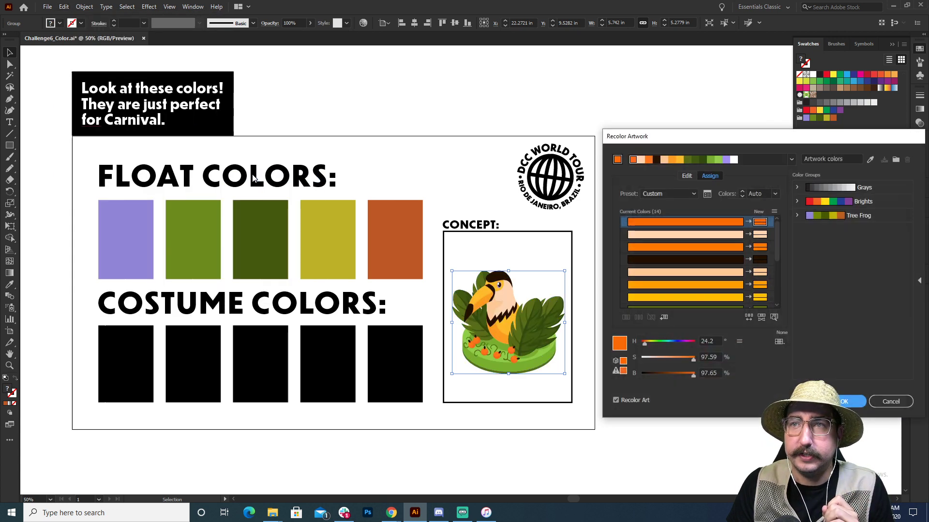
pyautogui.moveTo(733, 137); pyautogui.dragTo(695, 79)
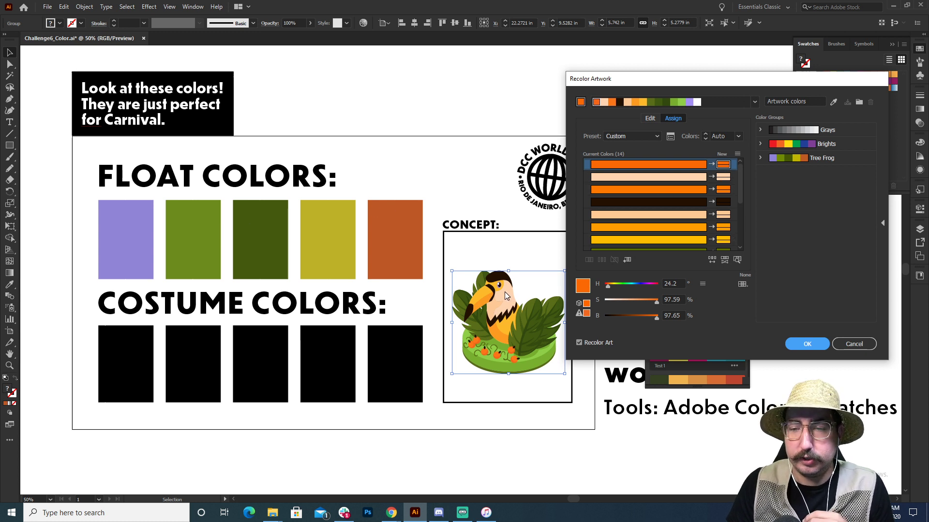
pyautogui.moveTo(739, 177)
pyautogui.mouseDown()
pyautogui.moveTo(739, 219)
pyautogui.moveTo(742, 173)
pyautogui.mouseUp()
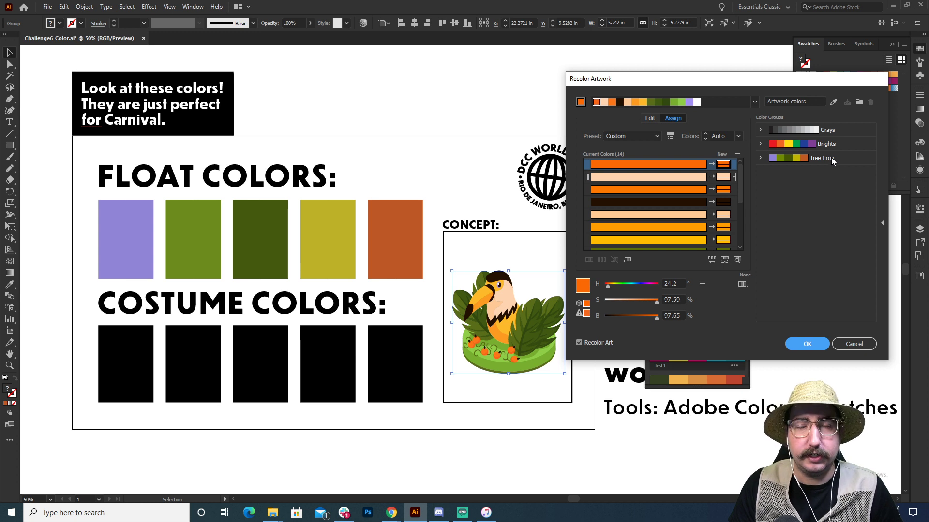
pyautogui.moveTo(808, 78); pyautogui.dragTo(717, 63)
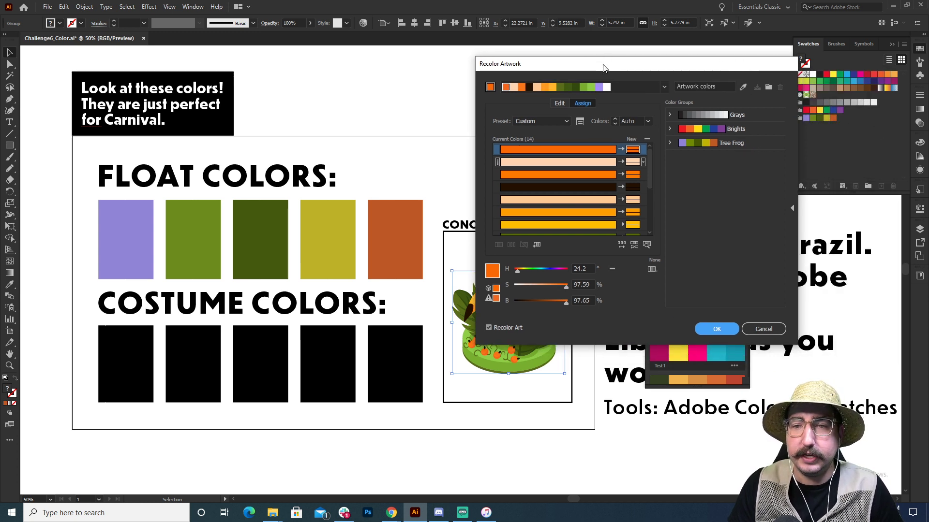
pyautogui.moveTo(605, 63); pyautogui.dragTo(707, 88)
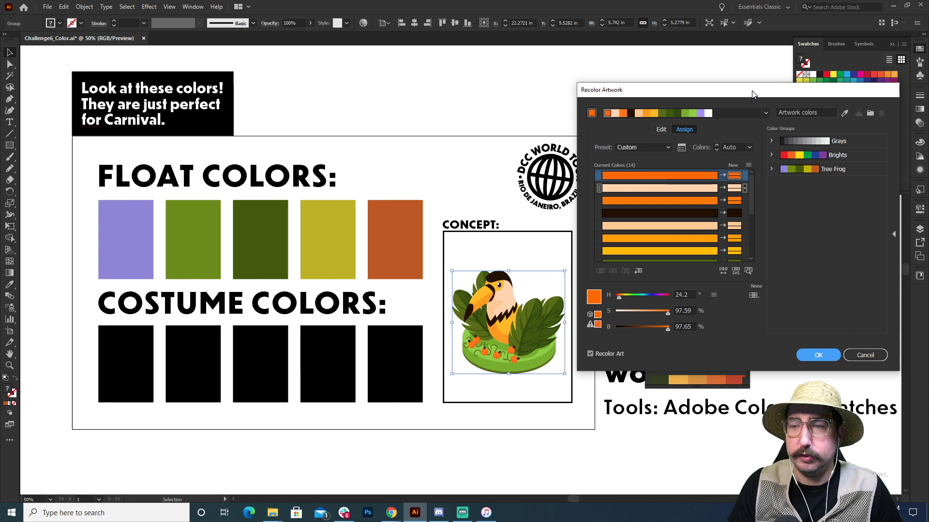
pyautogui.moveTo(753, 93); pyautogui.dragTo(252, 111)
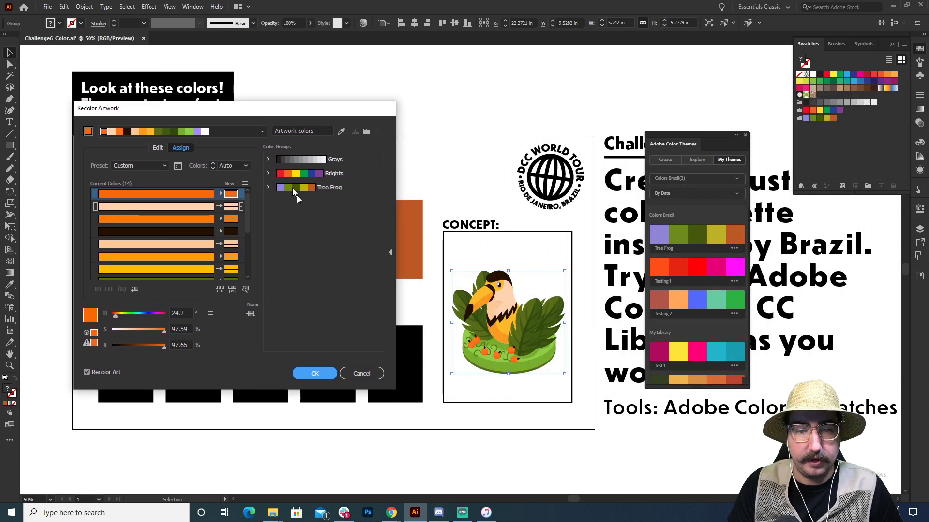
# - Recolor the toucan with the Tree Frog color group in a randomly shuffled order, without saving changes to the swatch group
pyautogui.click(324, 188)
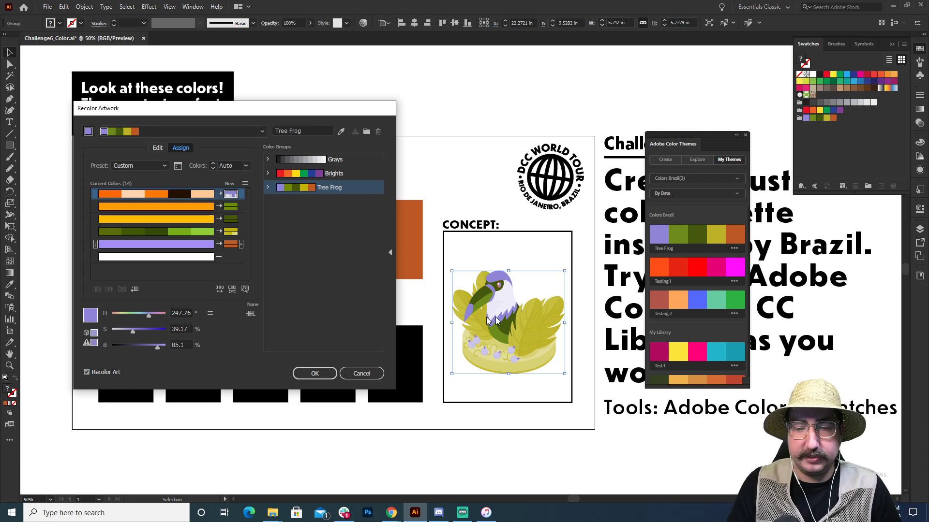
pyautogui.click(219, 291)
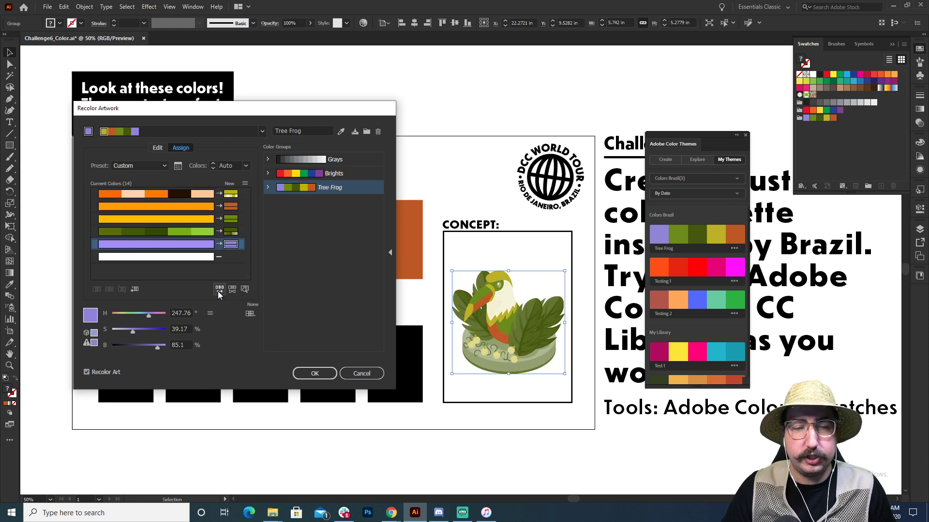
pyautogui.click(219, 290)
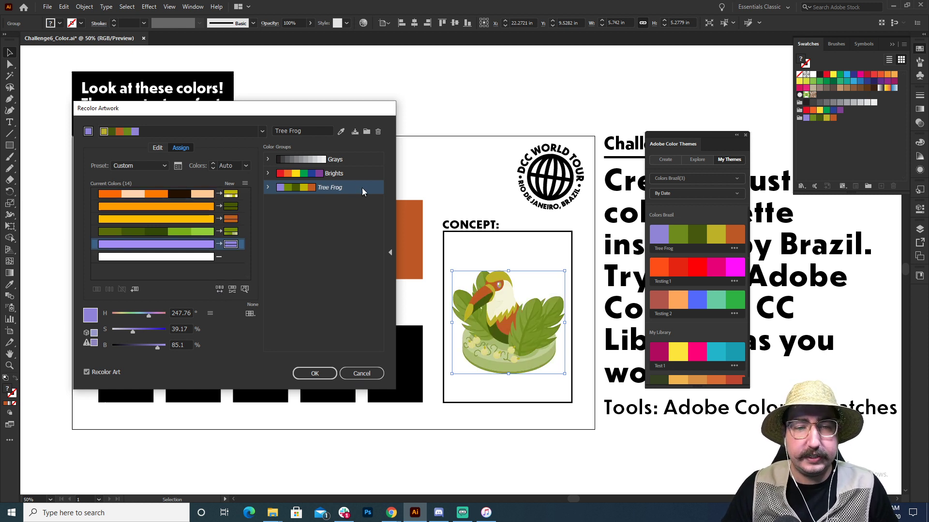
pyautogui.click(216, 291)
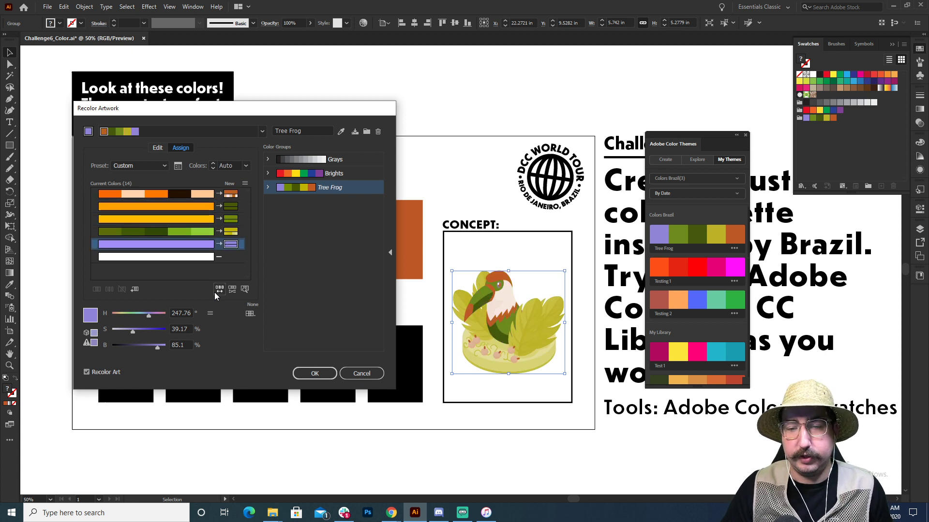
pyautogui.click(215, 293)
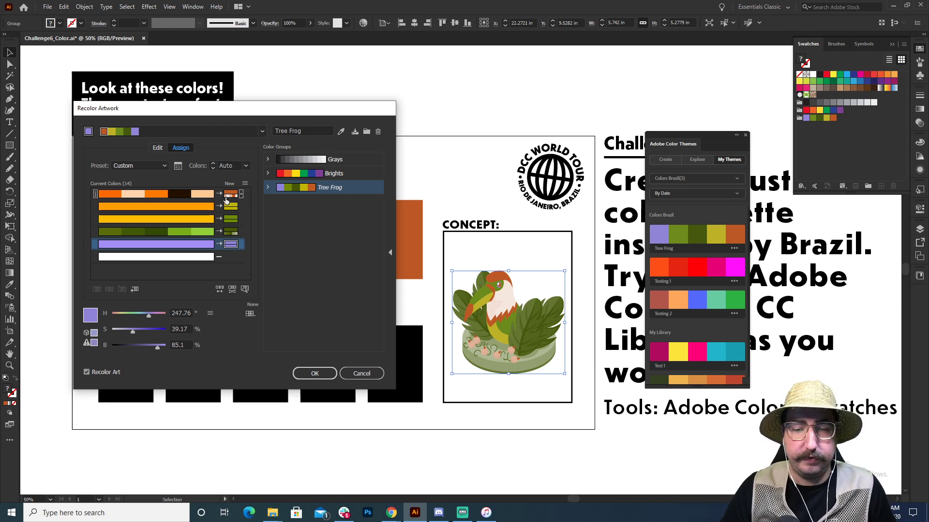
pyautogui.click(314, 374)
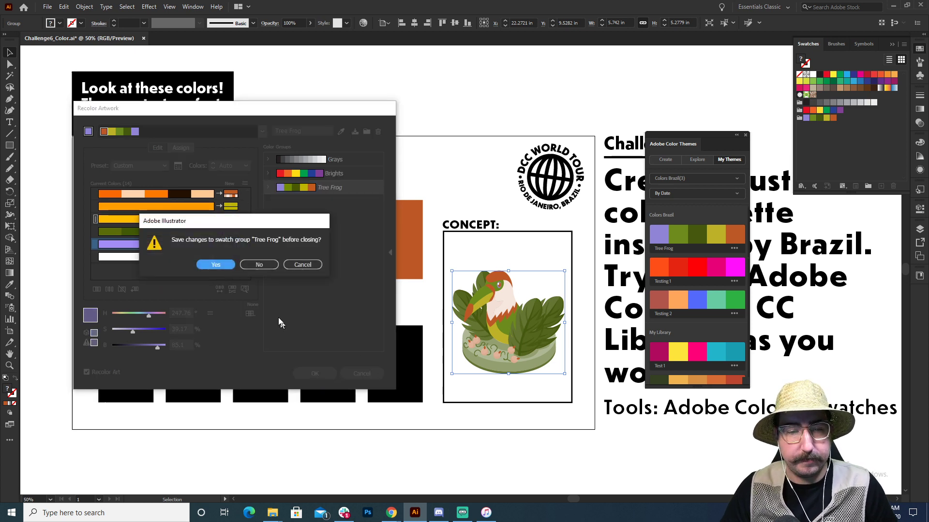
pyautogui.click(258, 265)
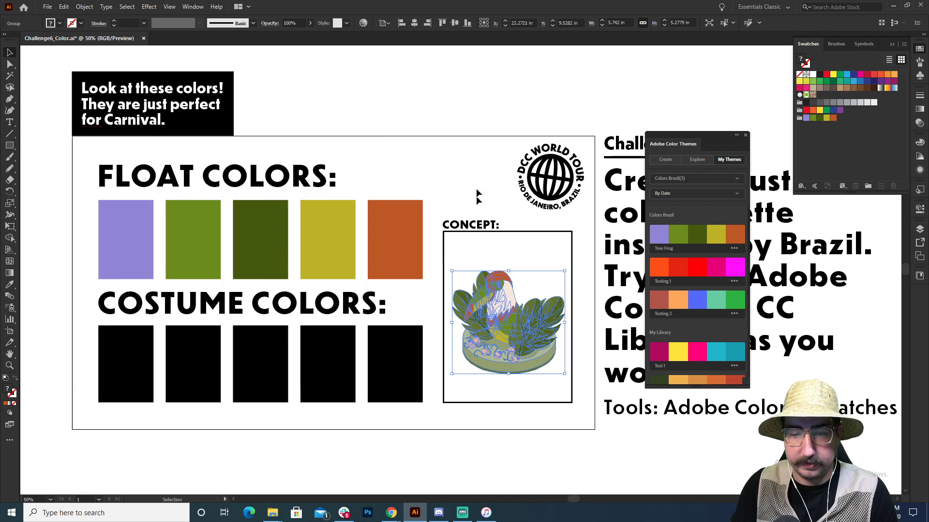
pyautogui.click(480, 347)
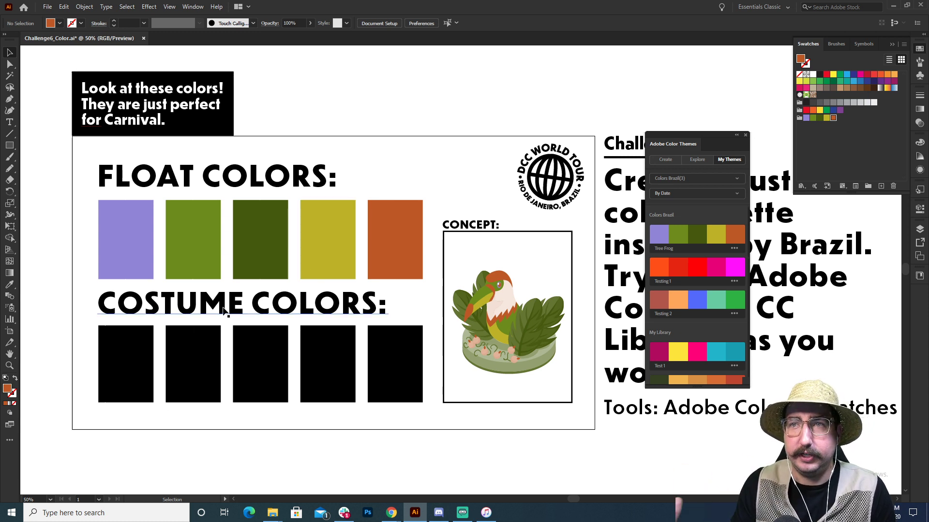
# - Open the color theme creator, compare the Monochromatic, Triad, Complementary and Compound rules on the red base color, and set the rule to Shades
pyautogui.click(670, 161)
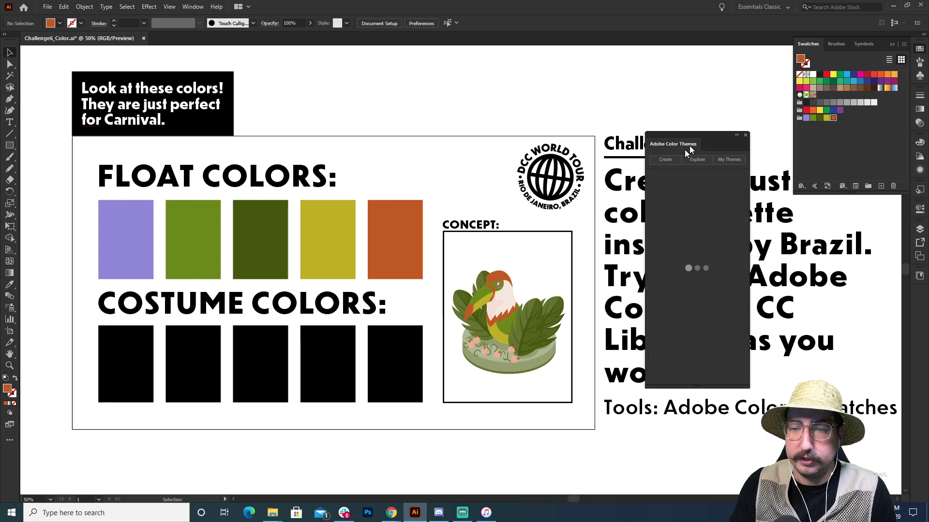
pyautogui.moveTo(692, 134); pyautogui.dragTo(438, 96)
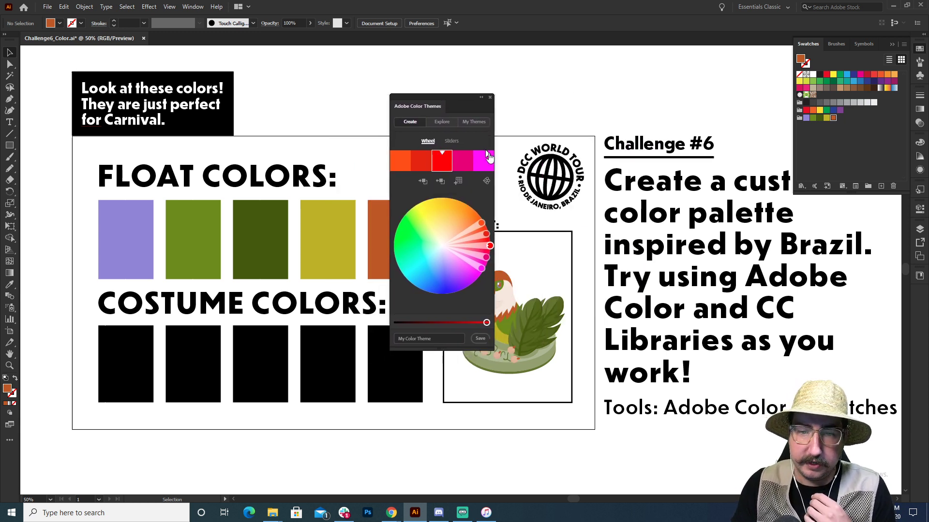
pyautogui.click(486, 181)
pyautogui.click(473, 211)
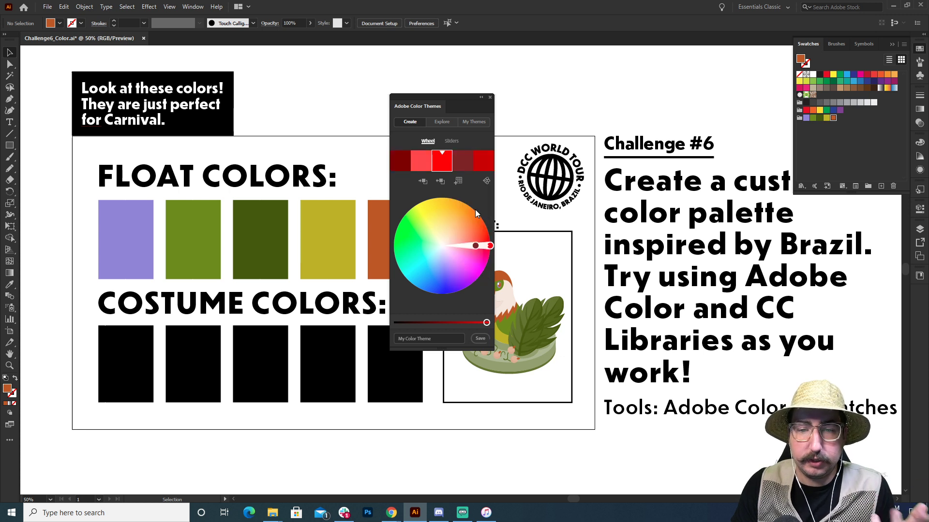
pyautogui.click(486, 183)
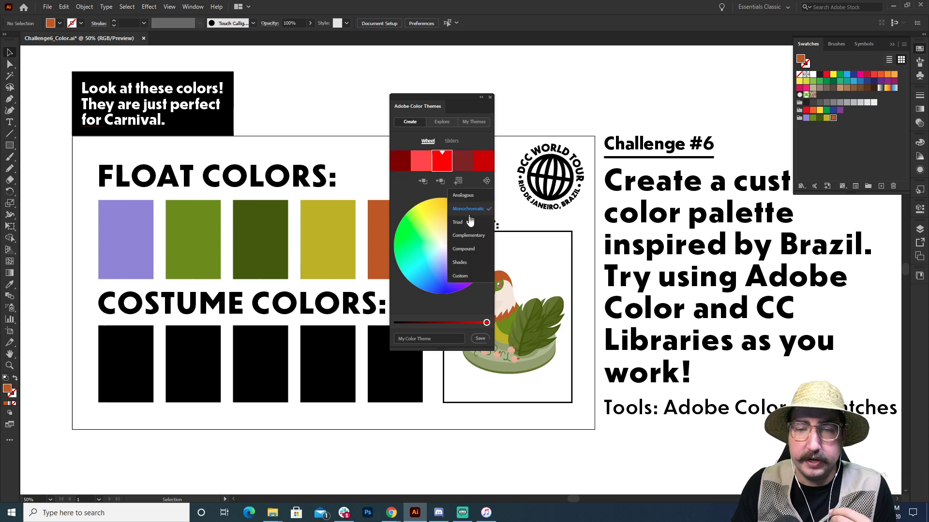
pyautogui.click(469, 220)
pyautogui.click(487, 181)
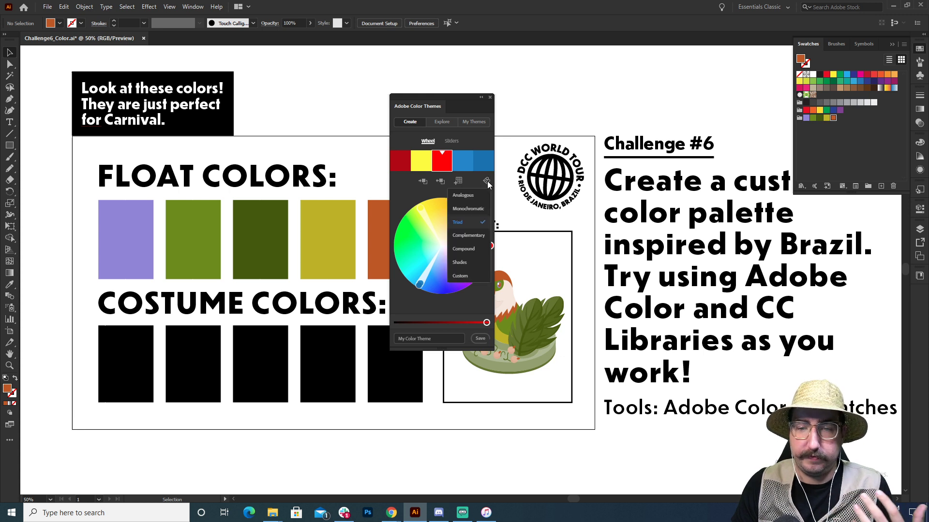
pyautogui.click(477, 234)
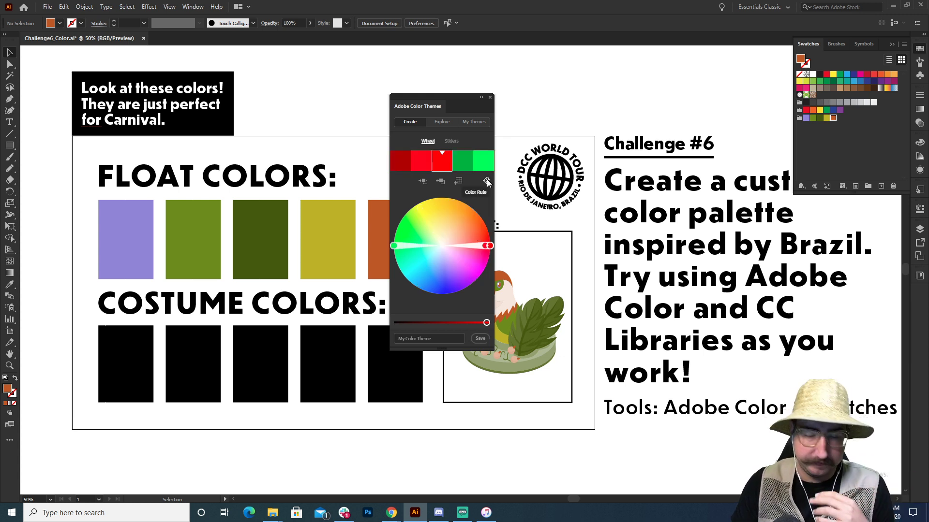
pyautogui.click(487, 181)
pyautogui.click(471, 249)
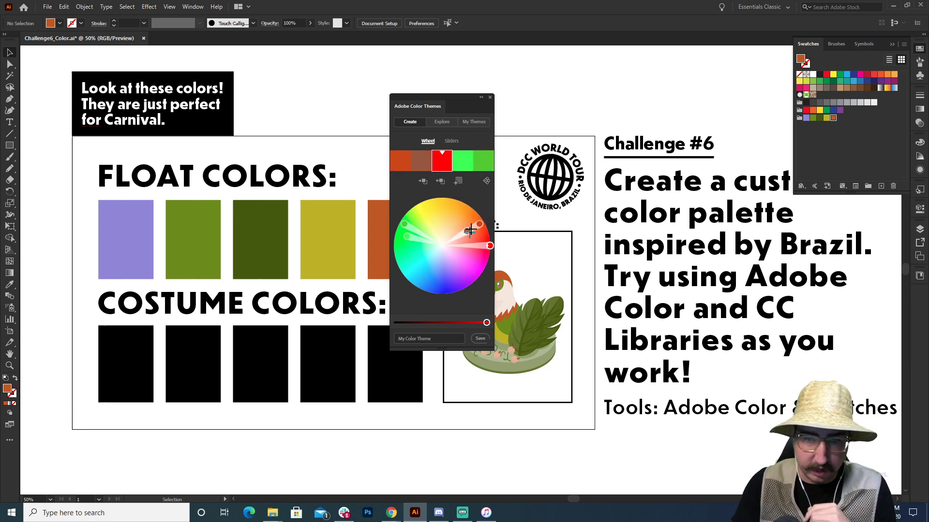
pyautogui.click(486, 181)
pyautogui.click(467, 269)
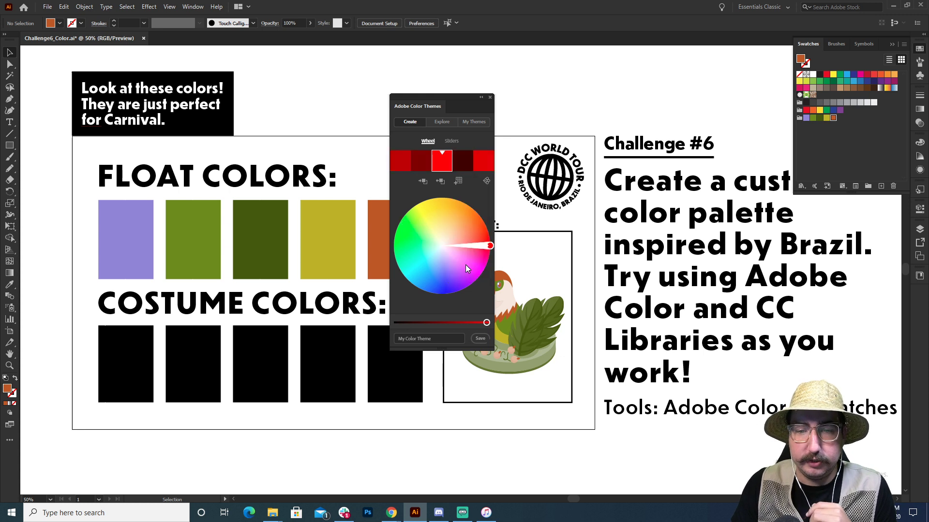
# - Set the color rule to Triad and adjust the wheel to a palette of olive, blue, bright yellow and two reds
pyautogui.click(487, 180)
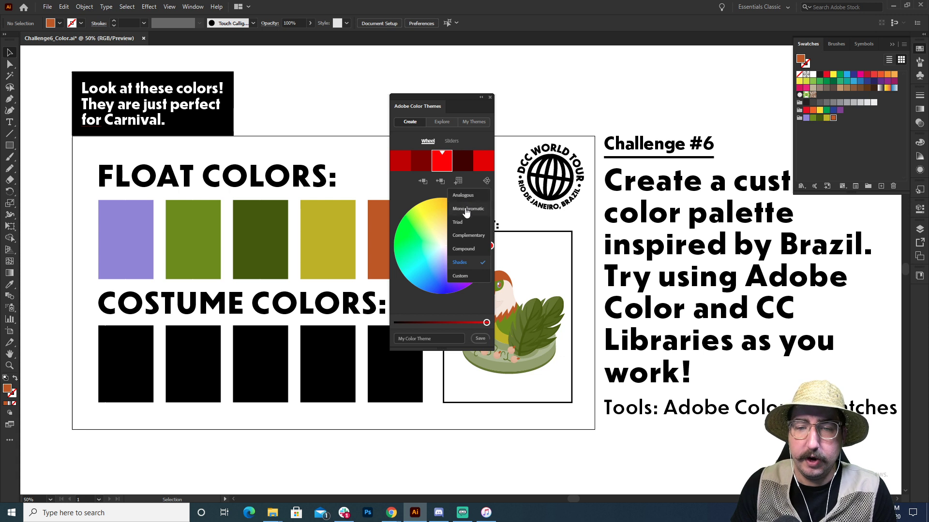
pyautogui.click(469, 221)
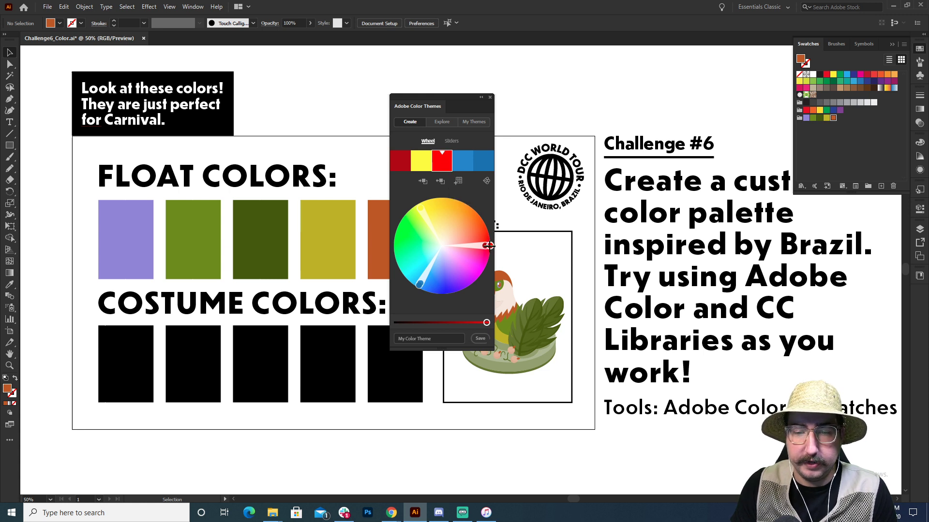
pyautogui.moveTo(489, 245); pyautogui.dragTo(400, 237)
pyautogui.moveTo(407, 232); pyautogui.dragTo(405, 214)
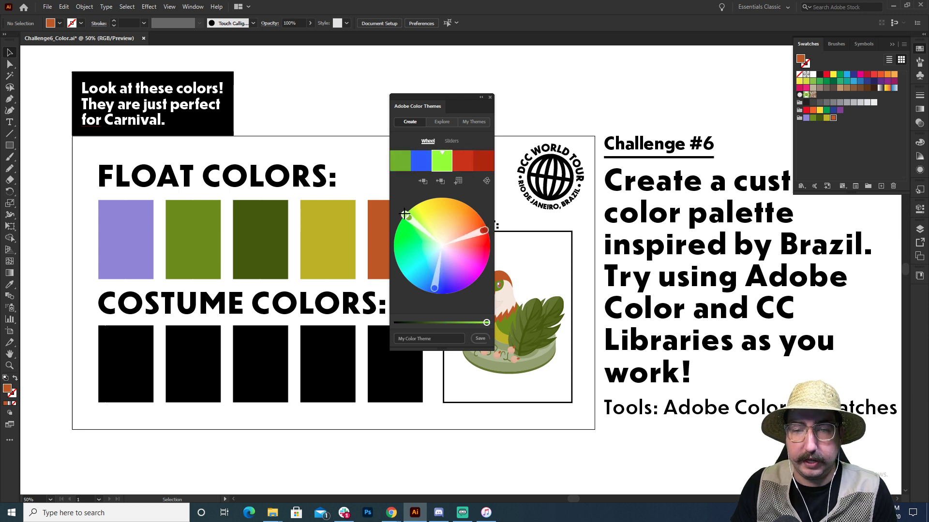
pyautogui.moveTo(483, 231)
pyautogui.mouseDown()
pyautogui.moveTo(465, 231)
pyautogui.moveTo(473, 243)
pyautogui.mouseUp()
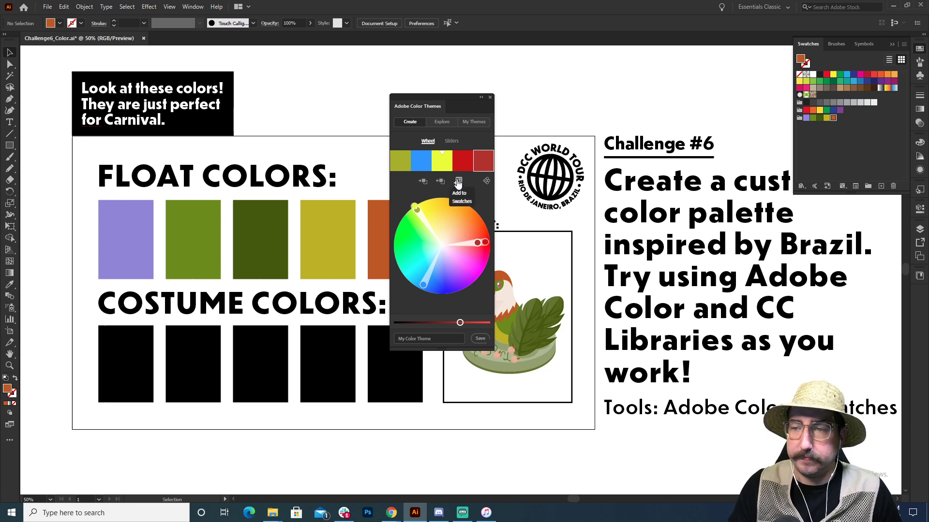
# - Name the theme Tree Frog 2, add it to the document's swatches and save it to the Colors Brazil library
pyautogui.hotkey('ctrl', 'a')
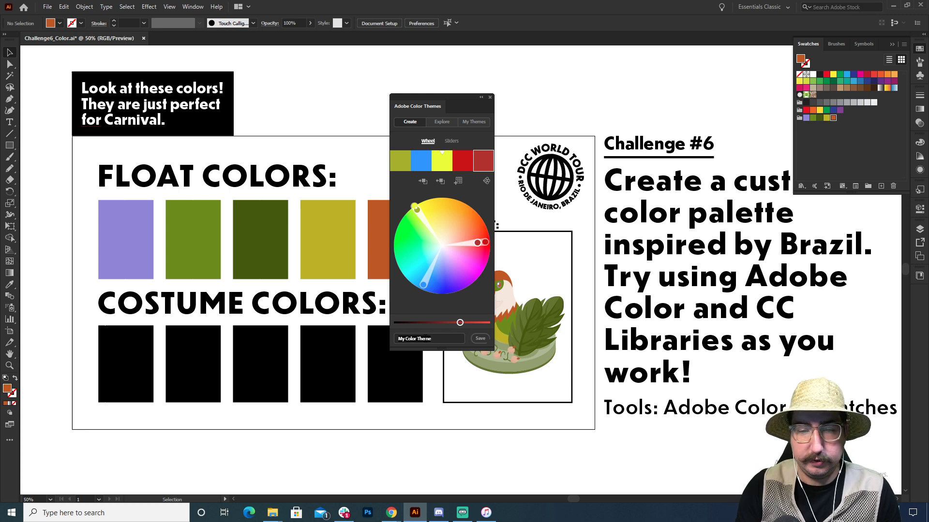
pyautogui.write('Tree Frog 2')
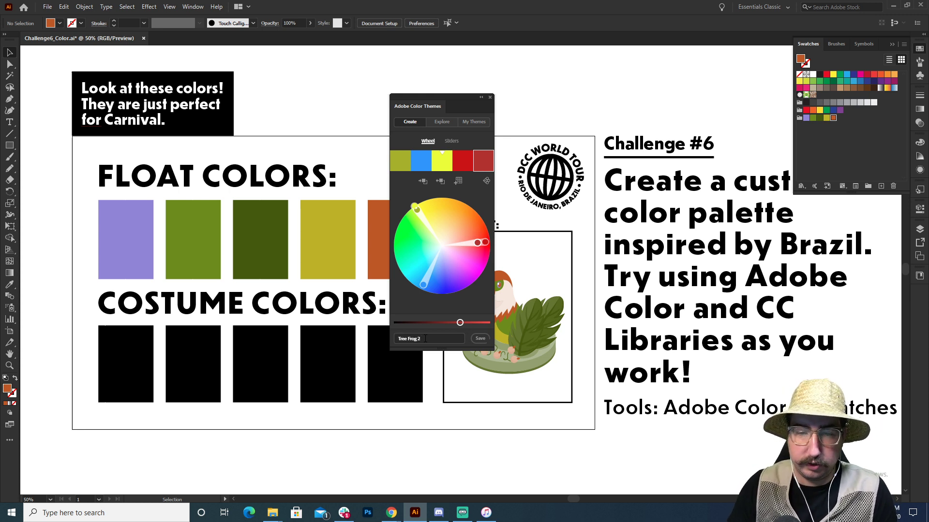
pyautogui.click(459, 183)
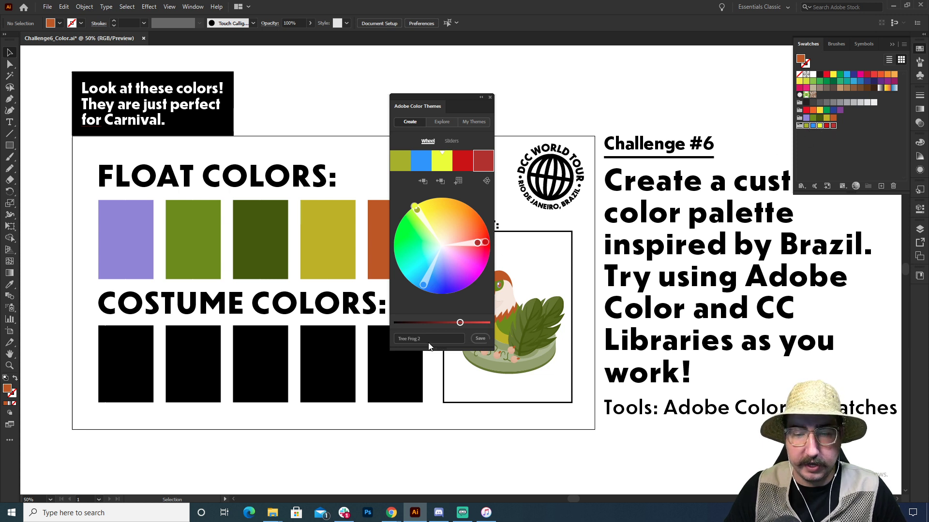
pyautogui.click(478, 339)
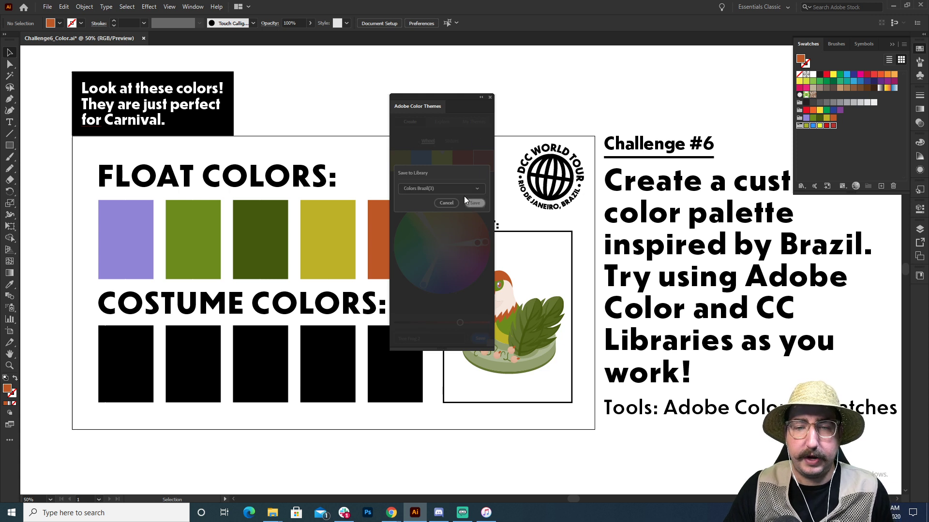
pyautogui.click(475, 203)
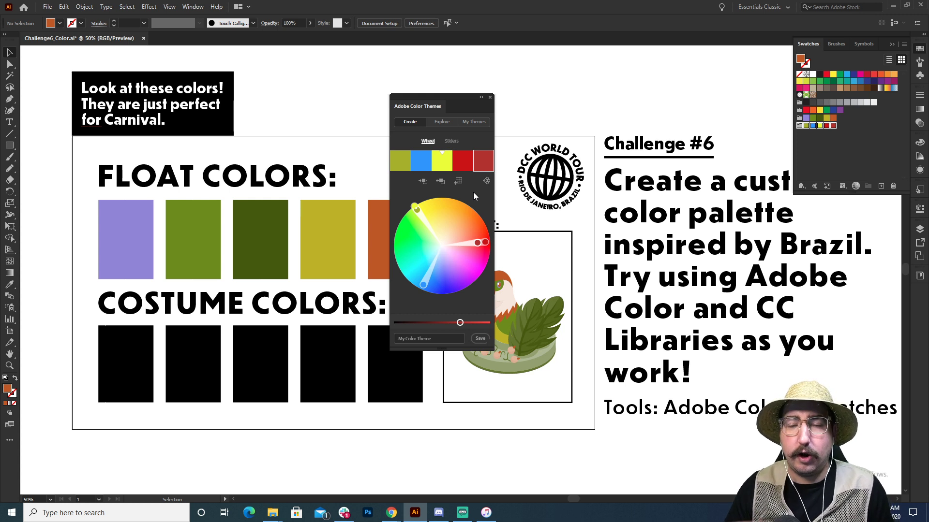
# - Show the saved color themes and sort them by date
pyautogui.click(475, 123)
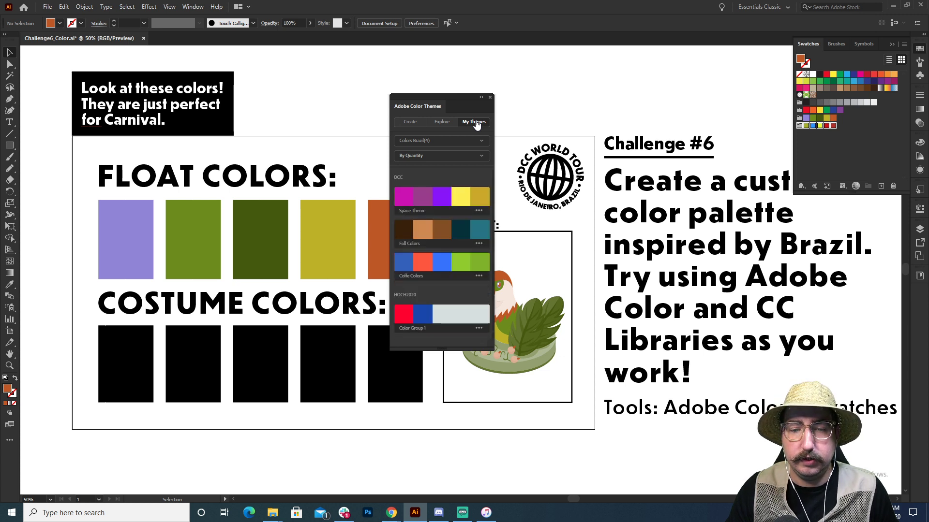
pyautogui.click(461, 141)
pyautogui.click(443, 157)
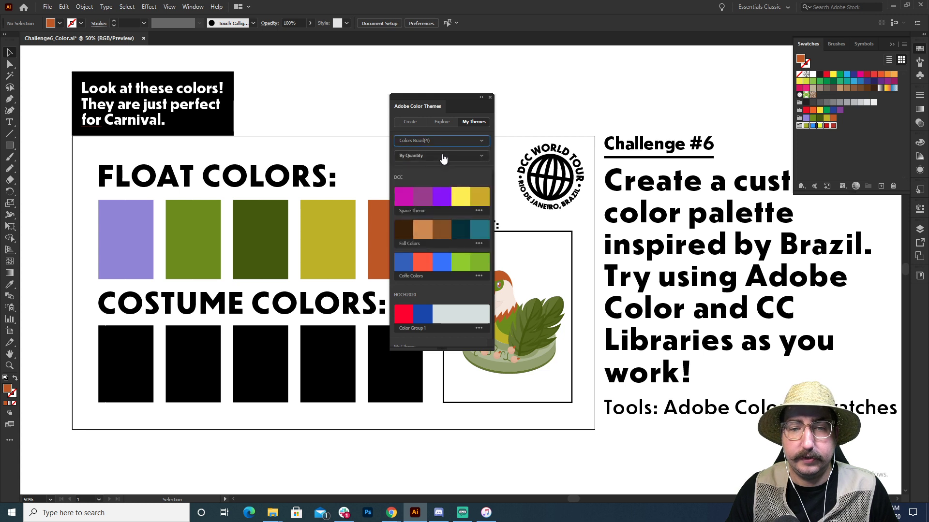
pyautogui.click(443, 157)
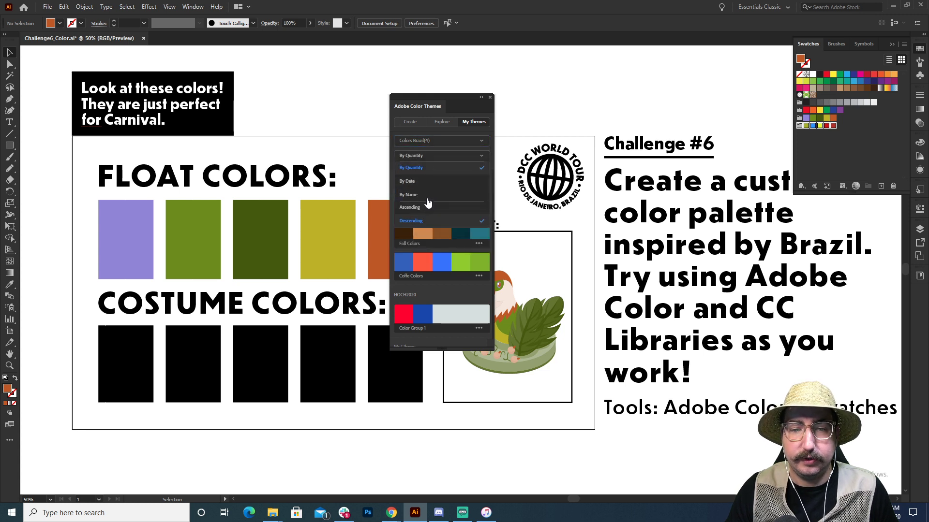
pyautogui.click(427, 199)
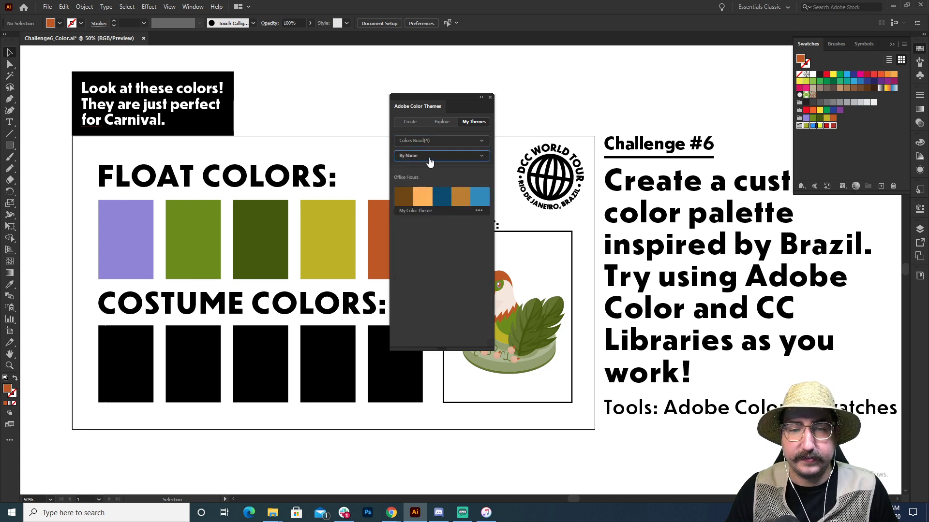
pyautogui.click(429, 162)
pyautogui.click(422, 183)
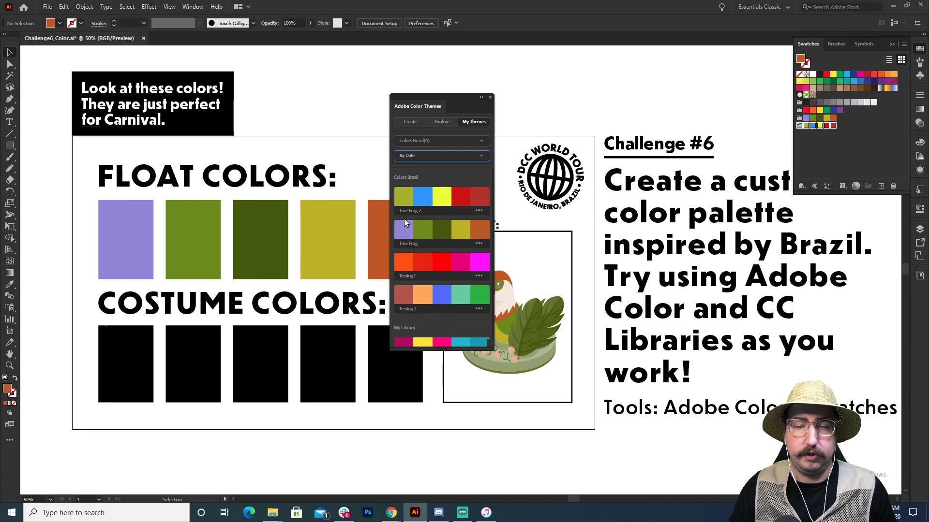
# - Fill the five costume color boxes in order with the Tree Frog 2 colors: olive, blue, yellow, red and dark red
pyautogui.click(128, 365)
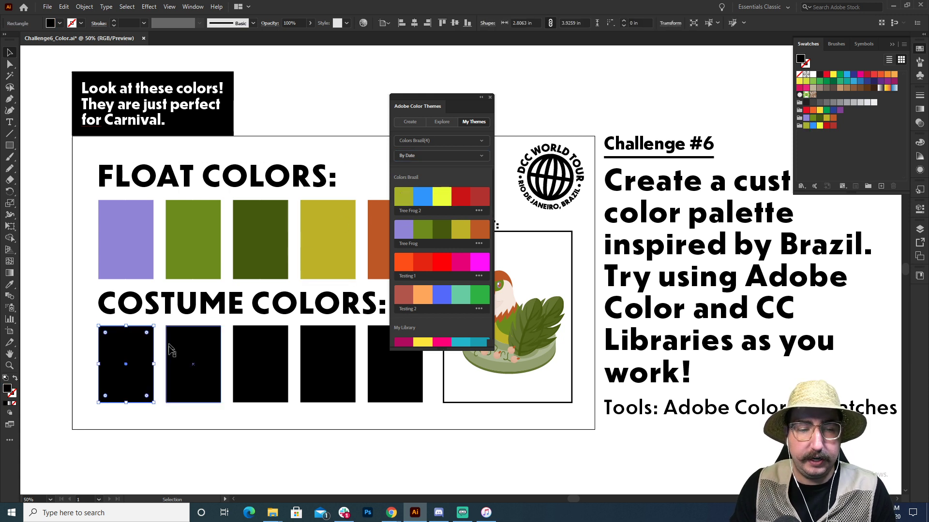
pyautogui.click(404, 194)
pyautogui.click(193, 355)
pyautogui.click(422, 195)
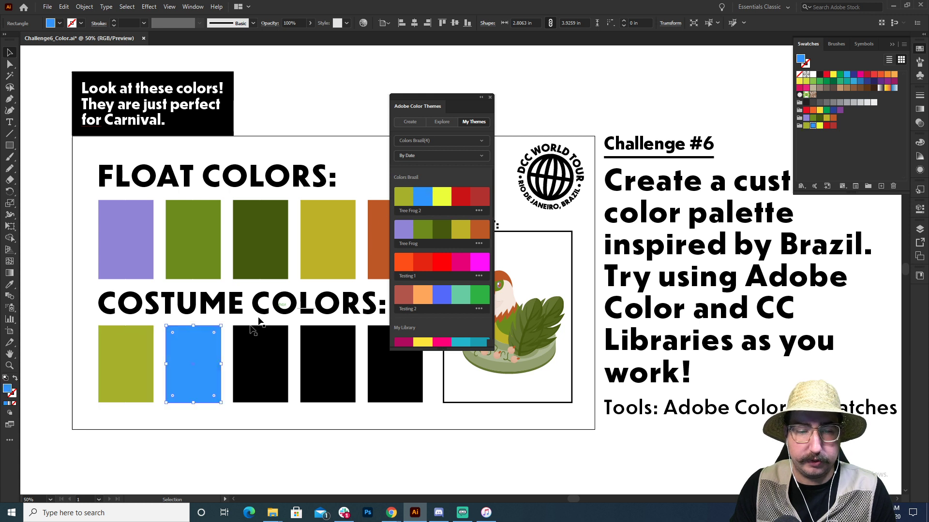
pyautogui.click(252, 341)
pyautogui.click(442, 196)
pyautogui.click(341, 330)
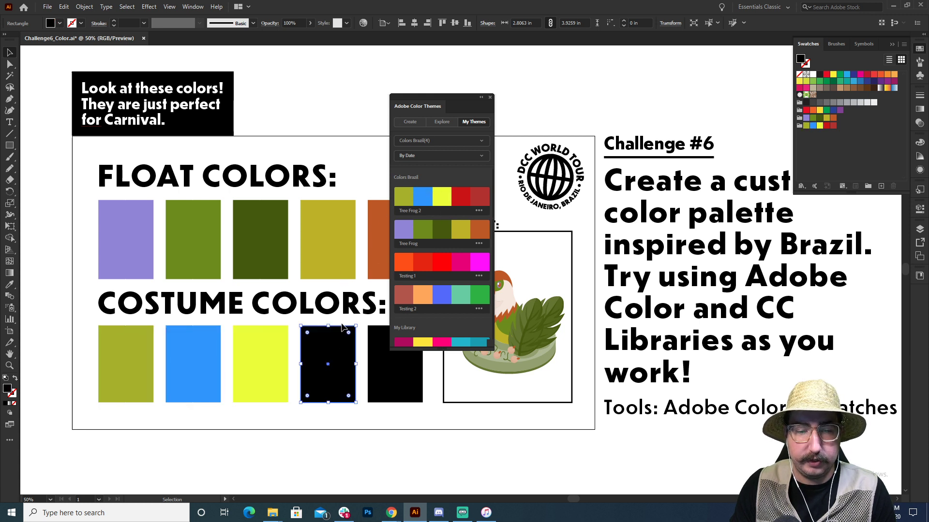
pyautogui.click(462, 189)
pyautogui.click(376, 346)
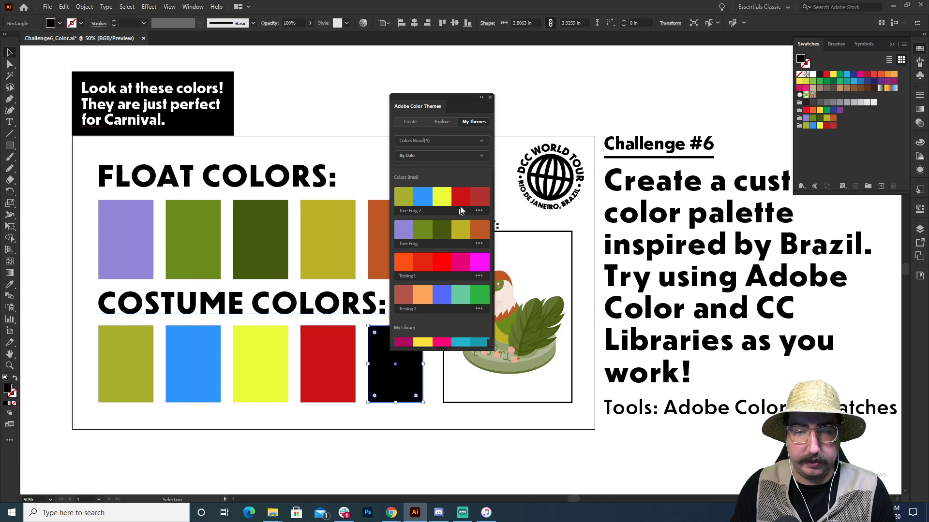
pyautogui.click(478, 197)
# - Move the color themes window clear of the artwork and scale down the toucan in the concept frame
pyautogui.moveTo(449, 98); pyautogui.dragTo(684, 138)
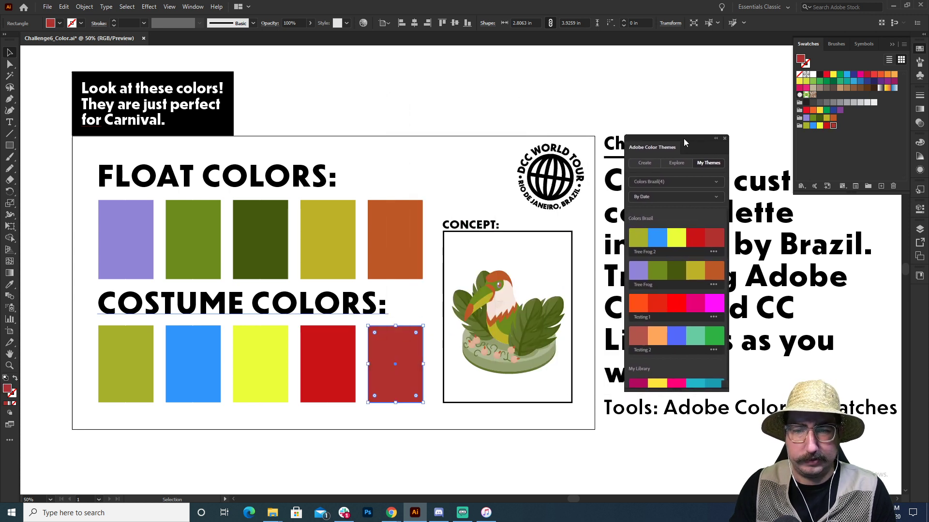
pyautogui.click(506, 311)
pyautogui.moveTo(565, 271)
pyautogui.mouseDown()
pyautogui.moveTo(583, 234)
pyautogui.moveTo(552, 282)
pyautogui.mouseUp()
pyautogui.moveTo(518, 323); pyautogui.dragTo(519, 285)
pyautogui.moveTo(552, 245)
pyautogui.mouseDown()
pyautogui.moveTo(574, 211)
pyautogui.moveTo(540, 256)
pyautogui.mouseUp()
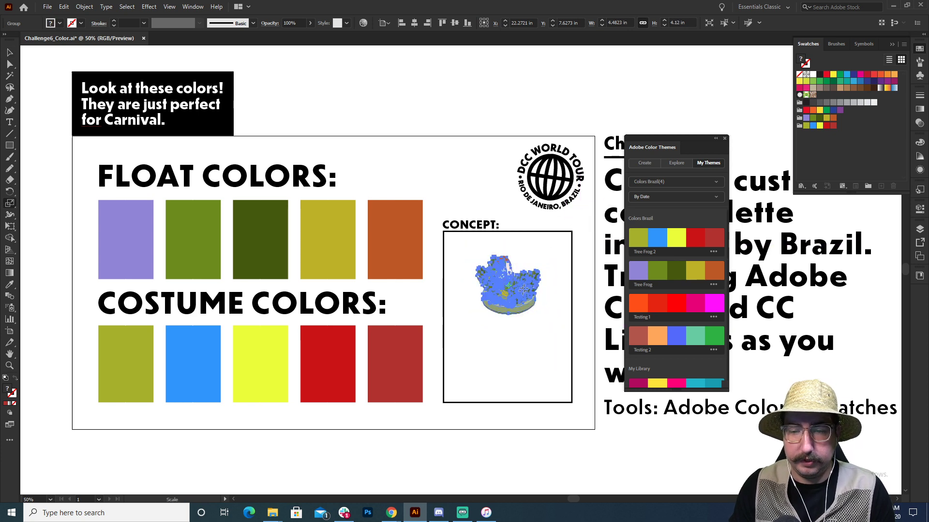
# - Place a small toucan copy beside the world tour logo and enlarge the concept frame's toucan to about 5.85 by 5.38 in
pyautogui.moveTo(509, 284); pyautogui.dragTo(504, 320)
pyautogui.press('s')
pyautogui.moveTo(540, 253); pyautogui.dragTo(581, 202)
pyautogui.press('v')
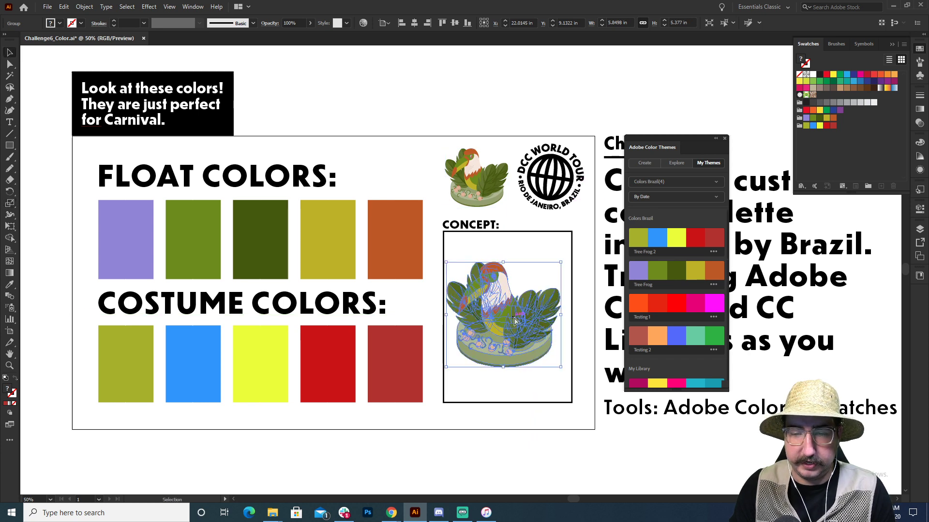
pyautogui.moveTo(514, 320); pyautogui.dragTo(517, 322)
pyautogui.click(516, 249)
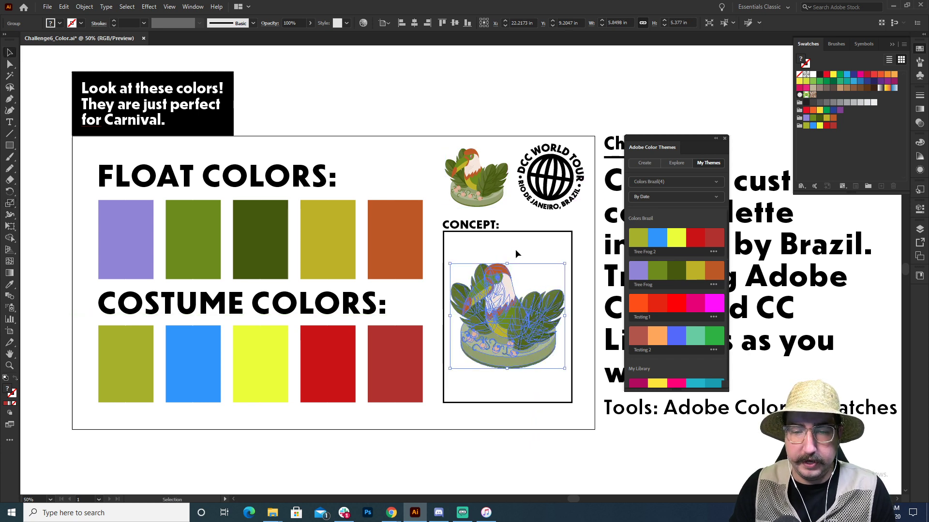
# - Start Recolor Artwork on the large toucan in the concept frame and apply the Tree Frog 2 color group
pyautogui.click(496, 296)
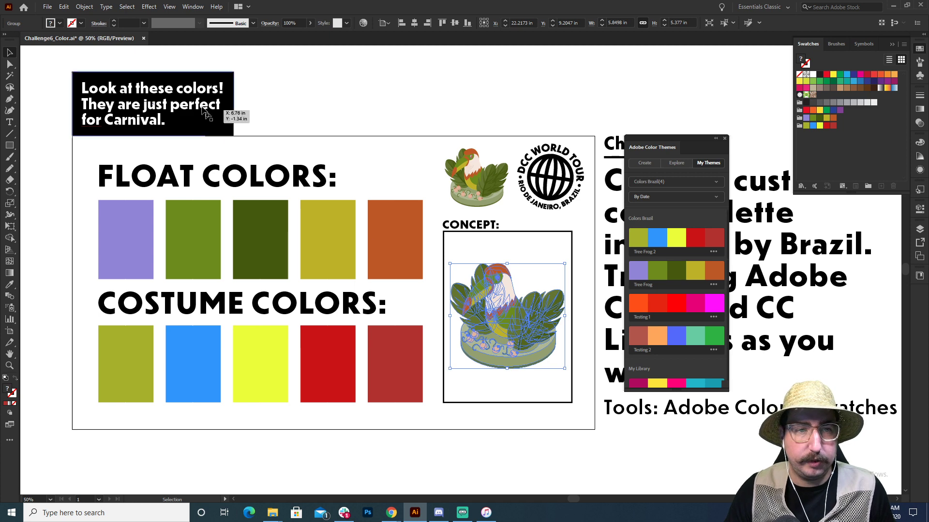
pyautogui.click(64, 7)
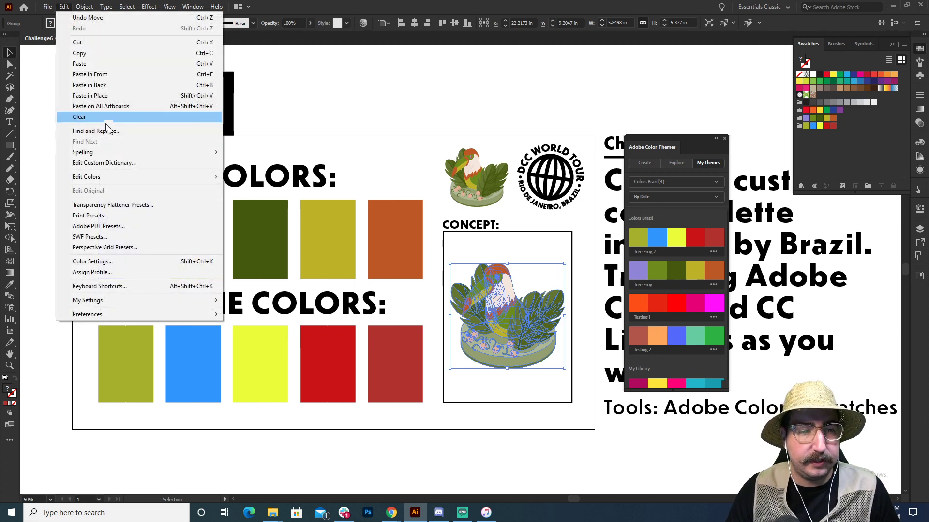
pyautogui.moveTo(139, 176)
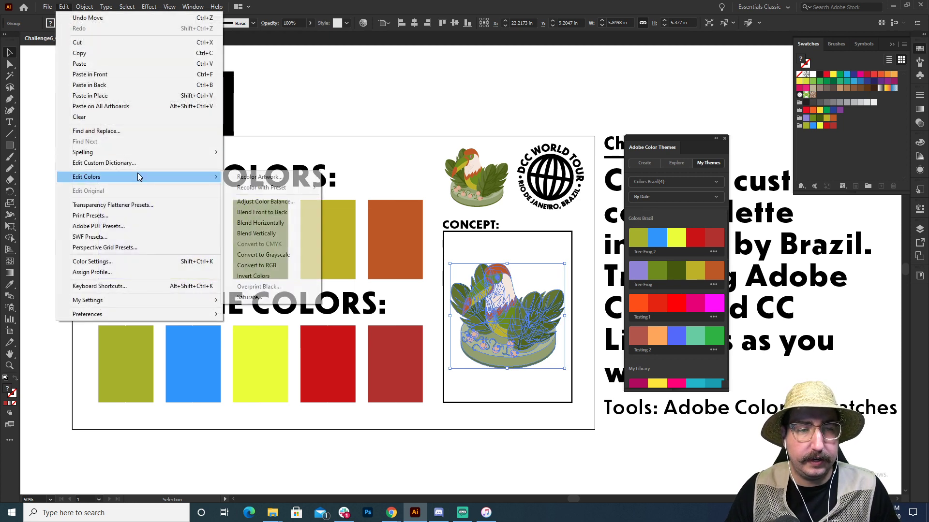
pyautogui.click(257, 177)
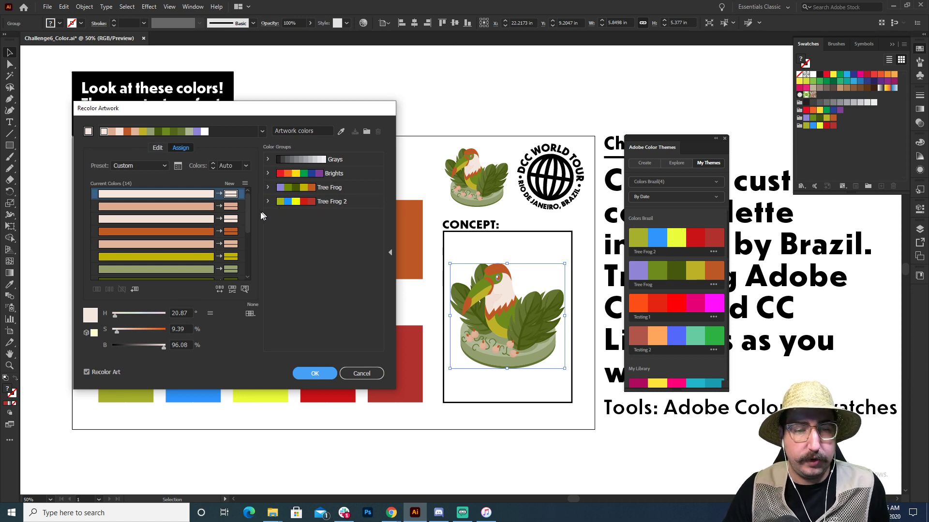
pyautogui.moveTo(246, 212); pyautogui.dragTo(246, 258)
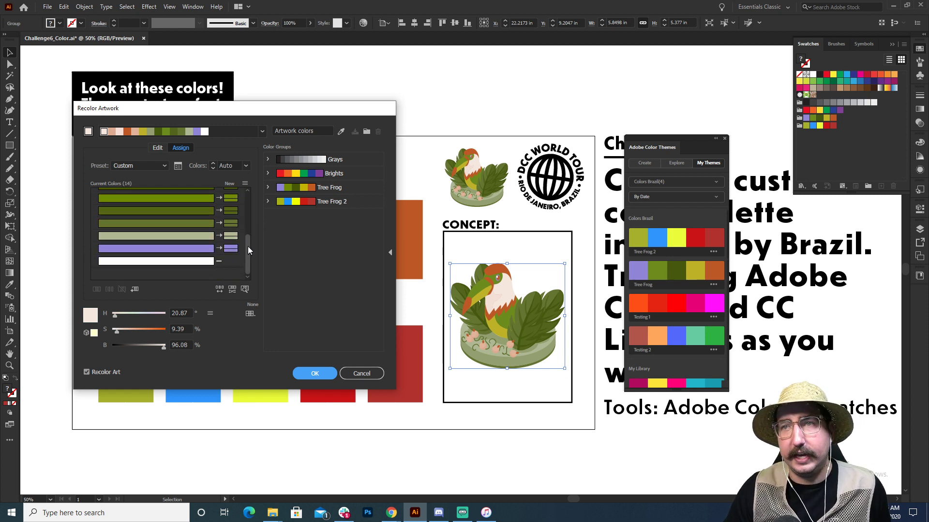
pyautogui.click(330, 200)
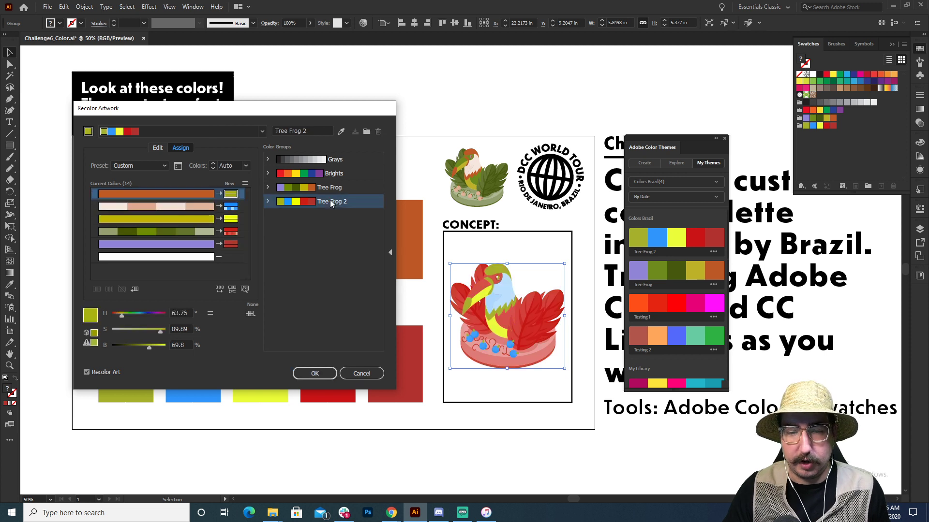
# - Shuffle the Tree Frog 2 colors until the leaves are blue and the head red, and apply without saving the swatch group
pyautogui.click(219, 289)
pyautogui.click(219, 289)
pyautogui.click(219, 290)
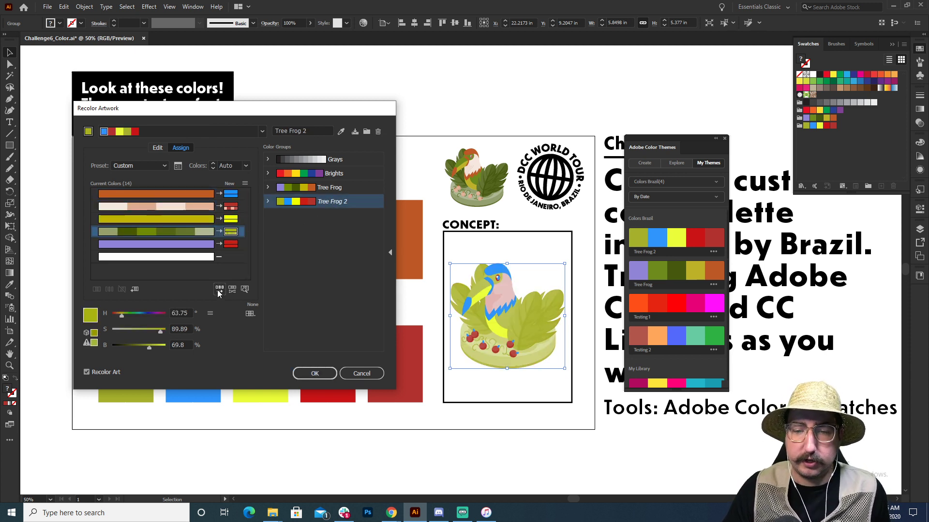
pyautogui.click(219, 289)
pyautogui.click(219, 289)
pyautogui.click(219, 290)
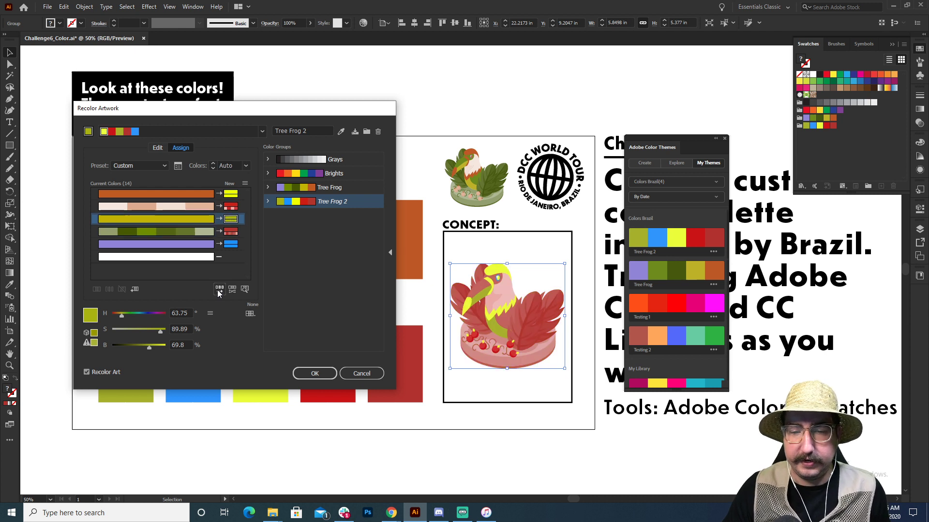
pyautogui.click(219, 290)
pyautogui.click(219, 290)
pyautogui.click(219, 289)
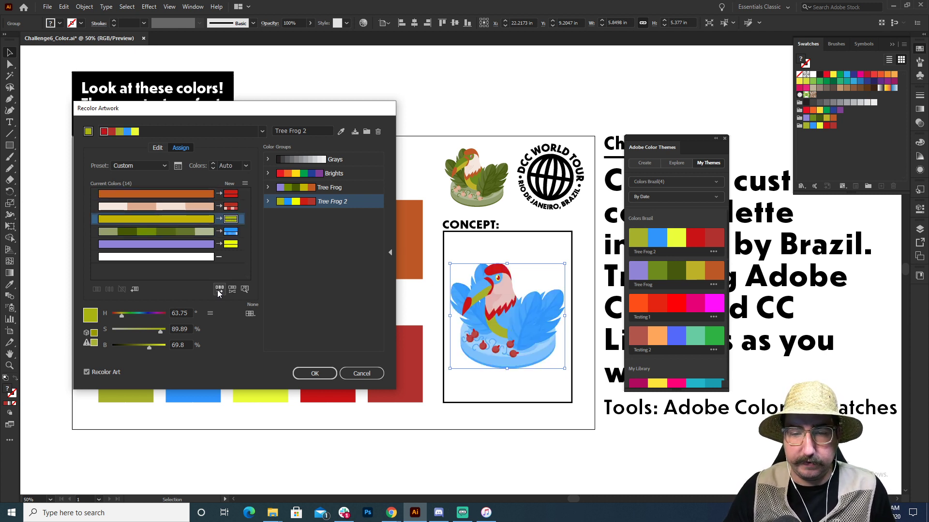
pyautogui.click(320, 373)
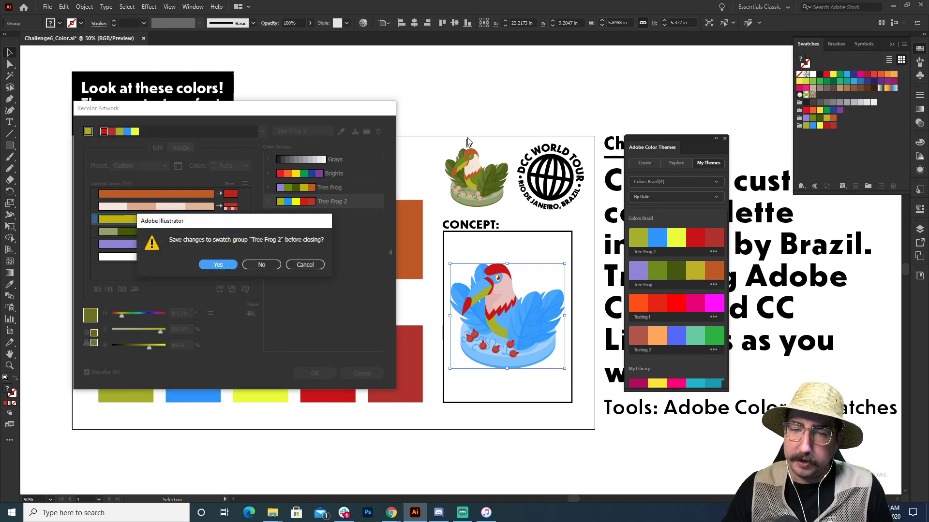
pyautogui.click(233, 267)
pyautogui.click(440, 117)
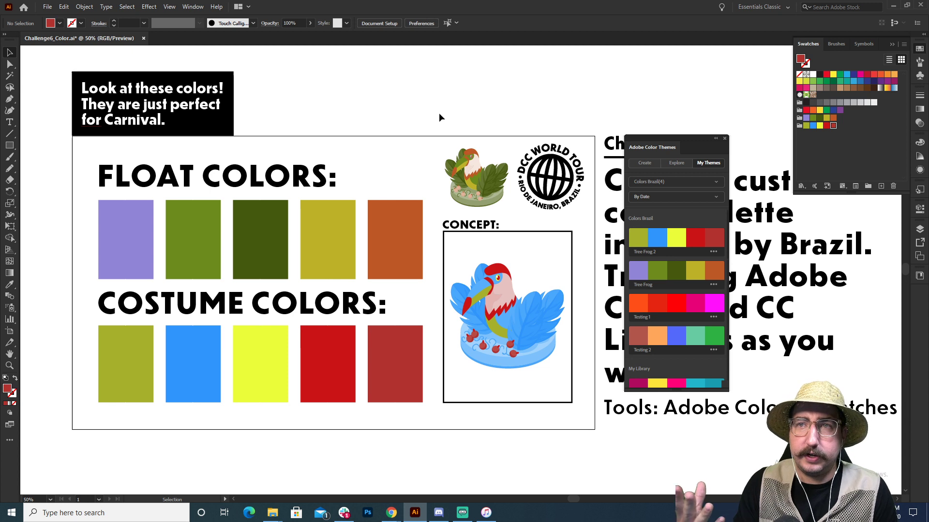
# - Undo the Tree Frog 2 recoloring of the large toucan and deselect the artwork
pyautogui.hotkey('ctrl', 'z')
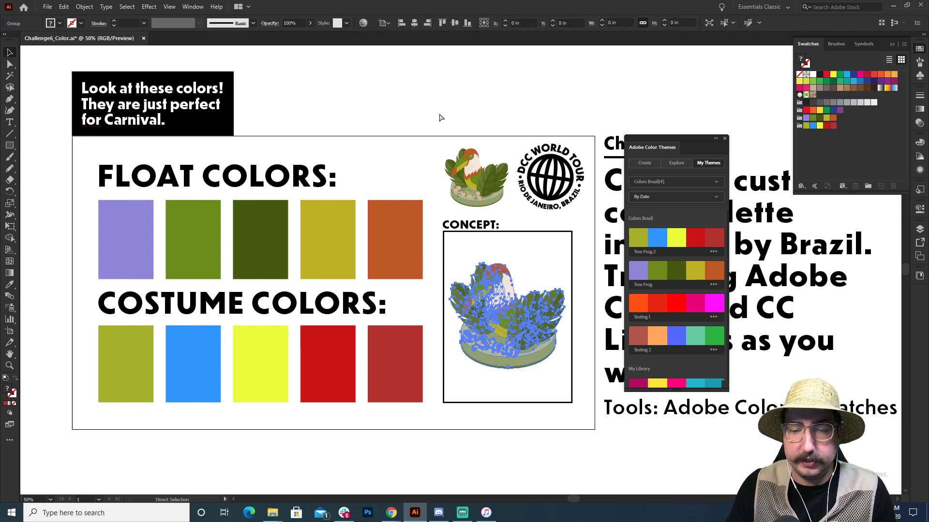
pyautogui.click(448, 111)
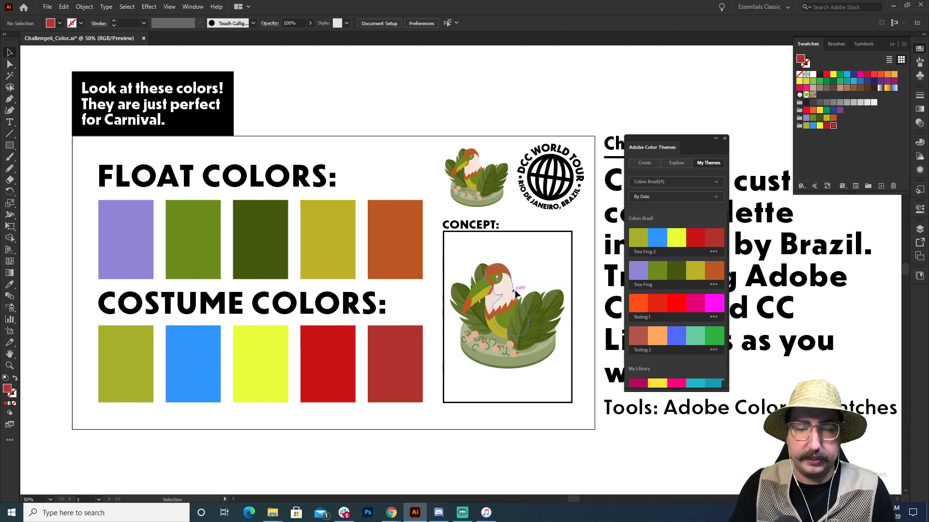
# - Start Recolor Artwork on the concept frame's large toucan again and apply the Tree Frog 2 color group
pyautogui.click(517, 301)
pyautogui.click(66, 6)
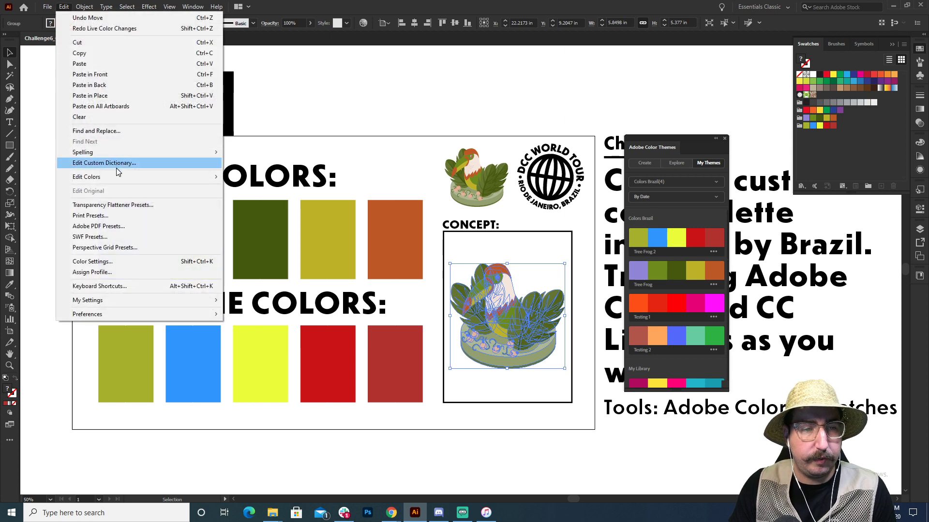
pyautogui.moveTo(116, 179)
pyautogui.click(254, 177)
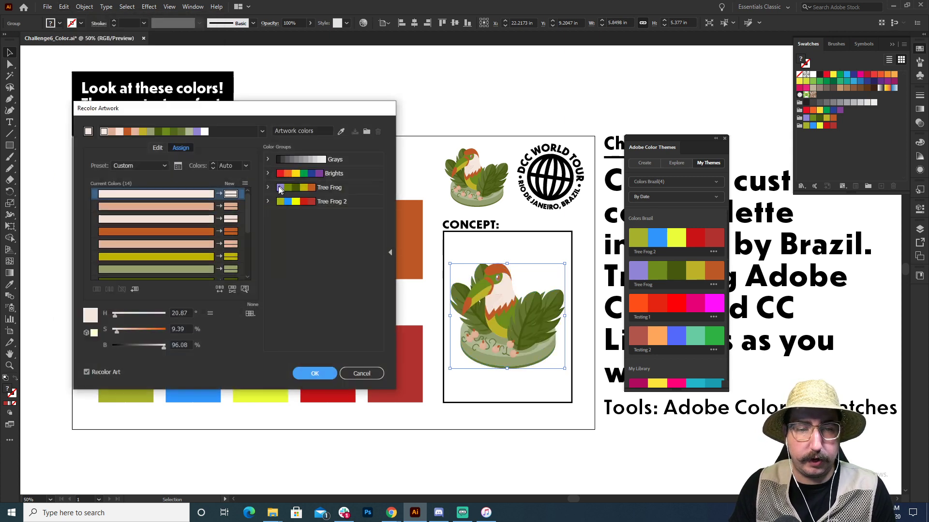
pyautogui.click(306, 204)
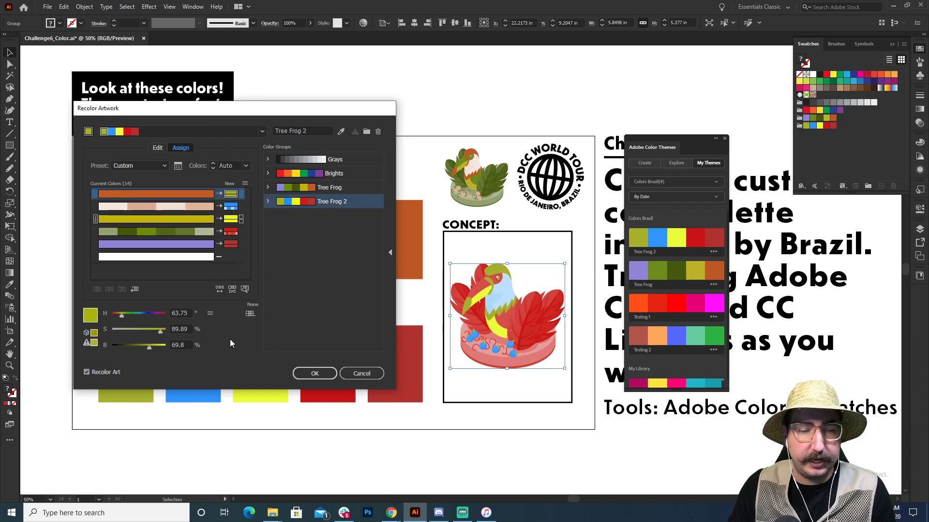
# - Shuffle the Tree Frog 2 colors to red leaves with a yellow chest and flowers, and apply with the swatch group changes saved
pyautogui.click(218, 291)
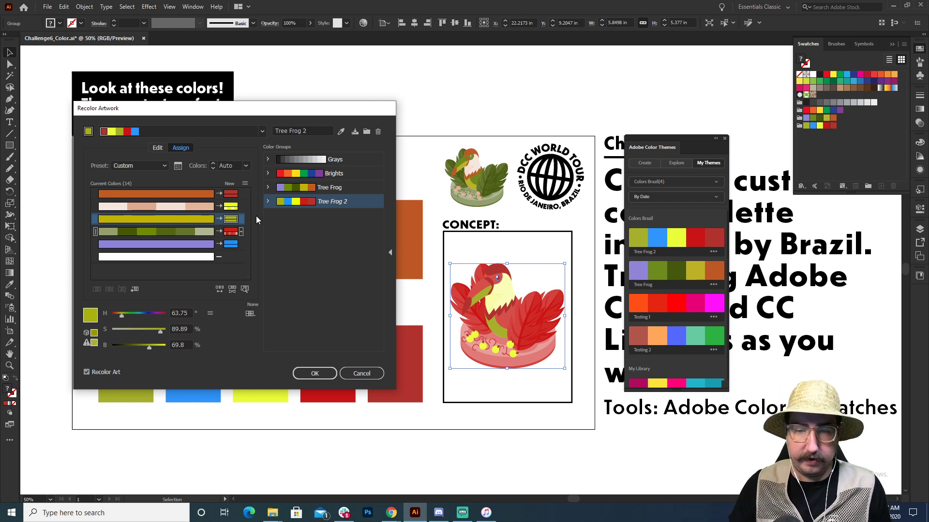
pyautogui.click(312, 376)
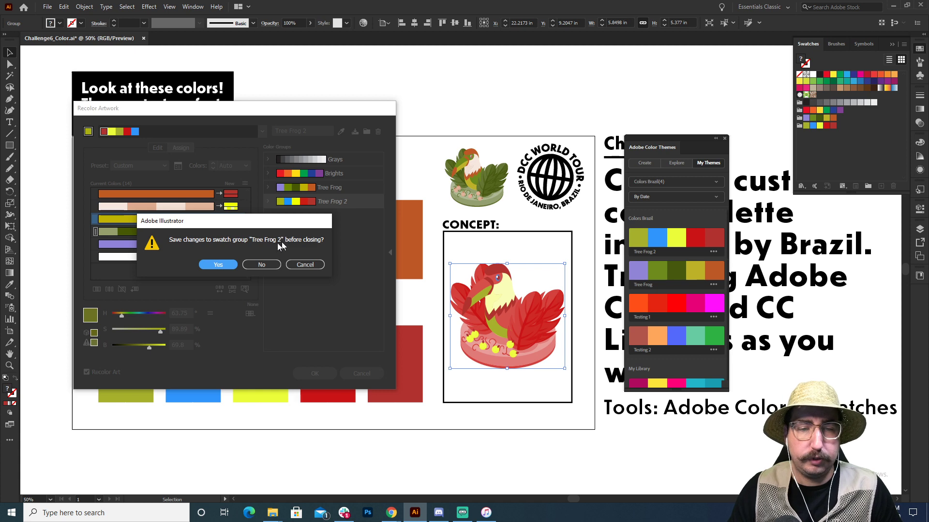
pyautogui.click(218, 265)
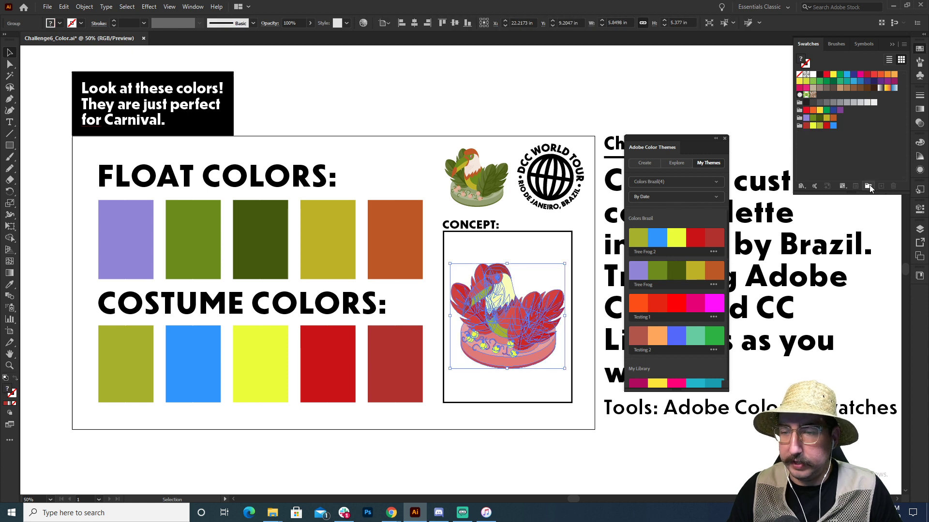
# - Create a color group named "Tree Frog w/ values" from the selected toucan artwork, including swatches for tints
pyautogui.click(868, 186)
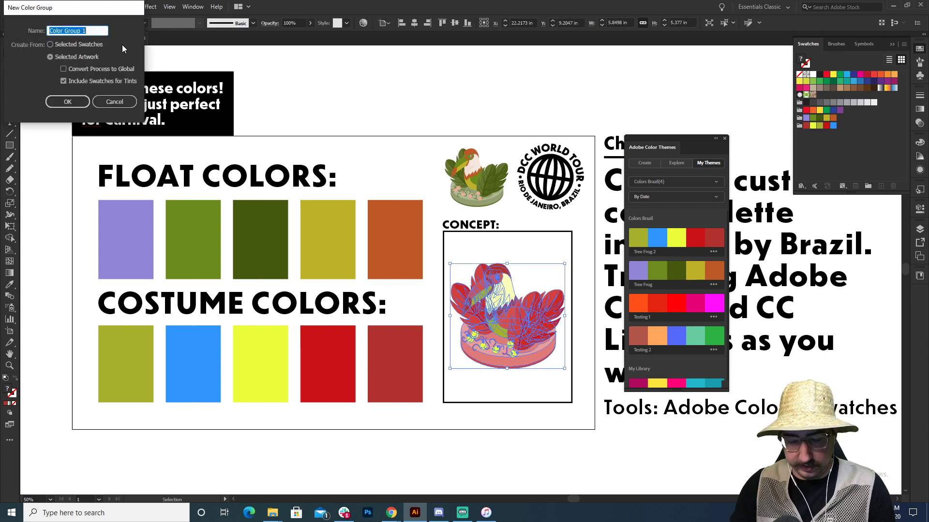
pyautogui.write('Tree')
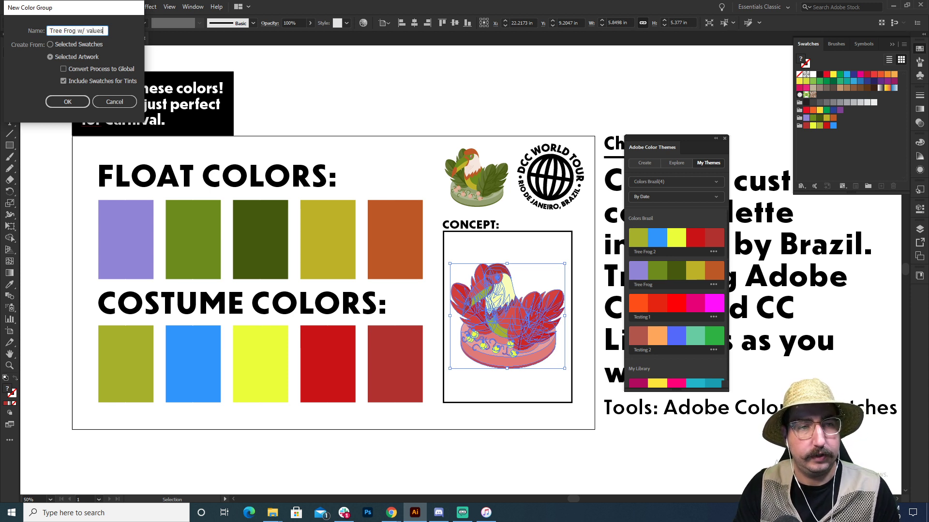
pyautogui.write(' Frog w/ values')
pyautogui.press('Return')
pyautogui.click(822, 153)
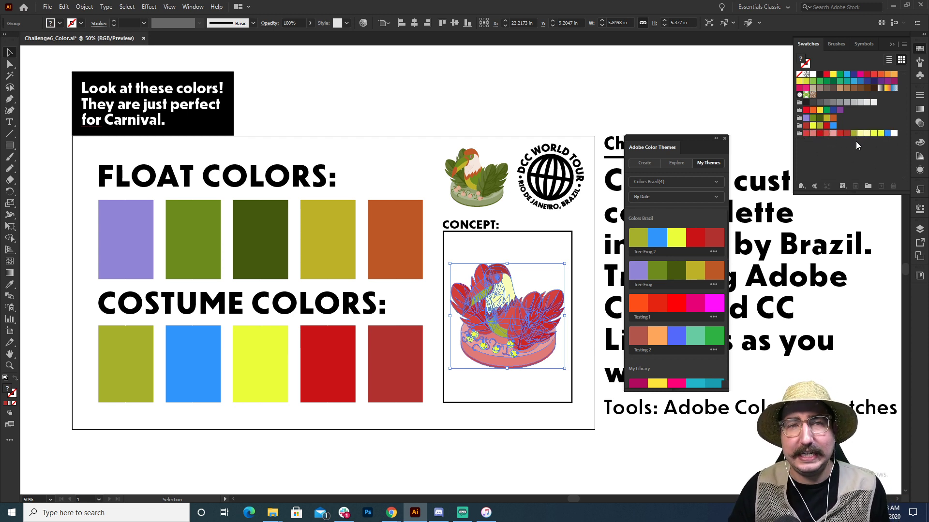
# - Deselect the toucan and show the color wheel for creating a theme in Adobe Color Themes
pyautogui.click(451, 98)
pyautogui.press('z')
pyautogui.click(520, 279)
pyautogui.moveTo(520, 279); pyautogui.dragTo(446, 231)
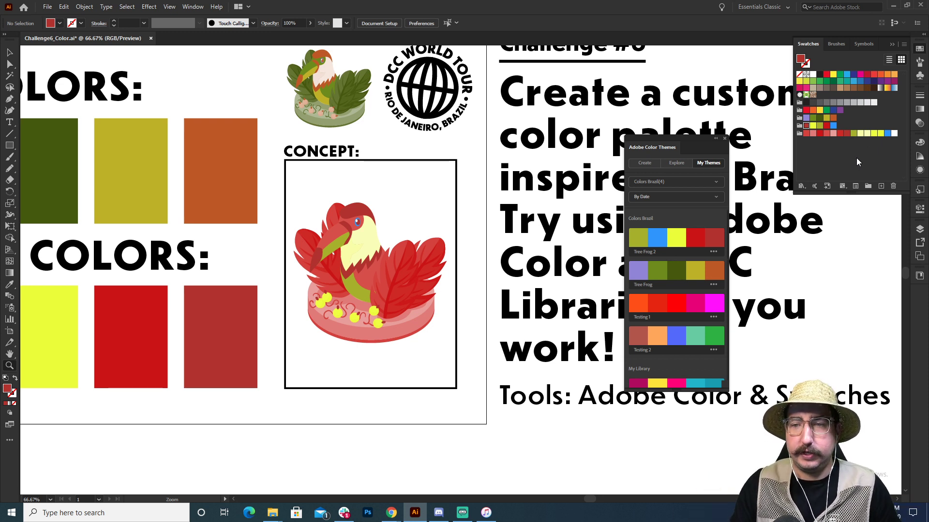
pyautogui.click(645, 165)
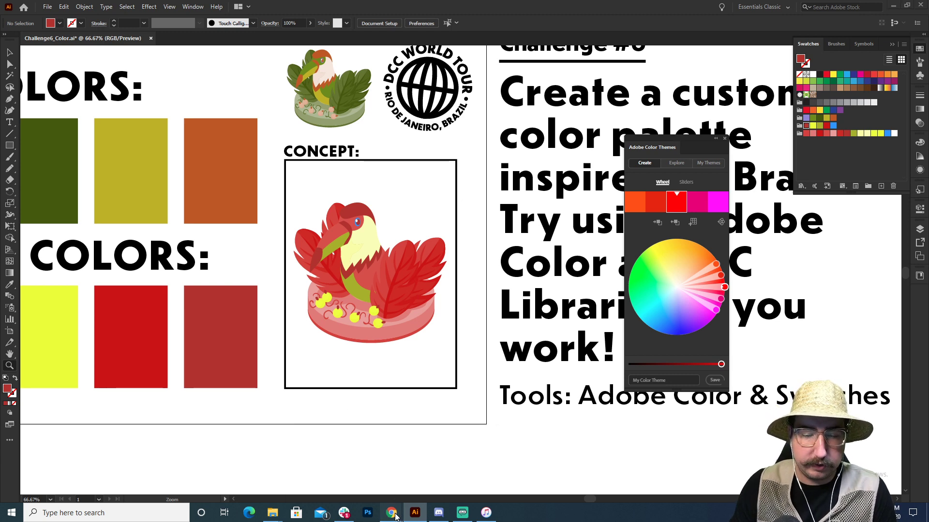
# - Switch to Adobe Color in the browser and check the theme extracted from the frog photo for color-blind safety
pyautogui.moveTo(392, 511)
pyautogui.click(359, 472)
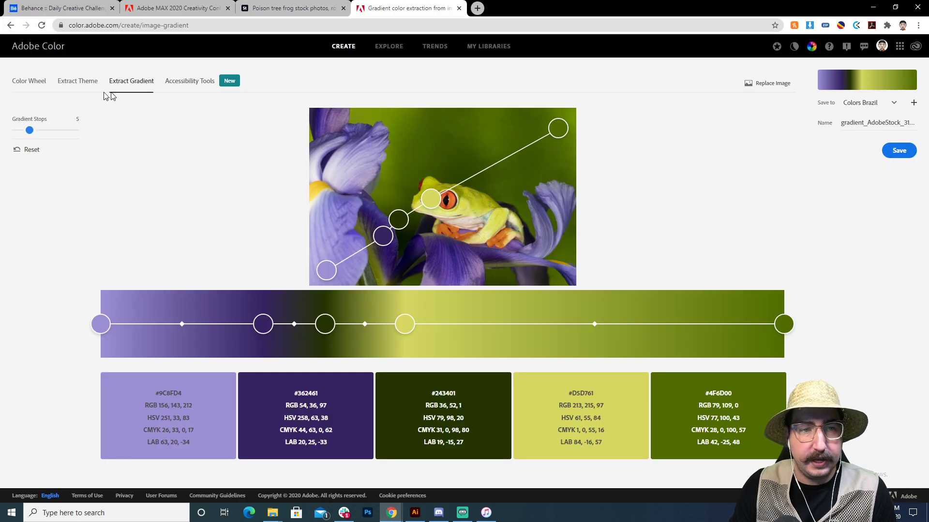
pyautogui.click(195, 82)
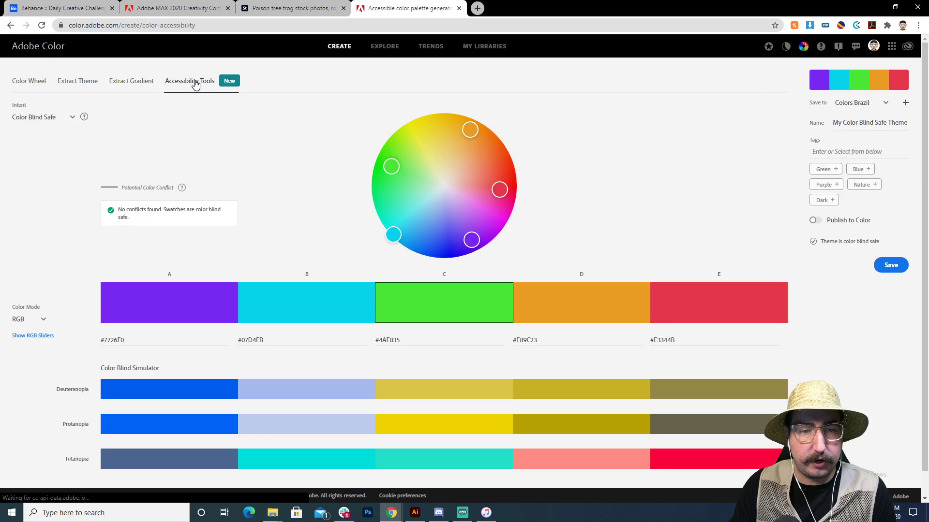
pyautogui.click(87, 83)
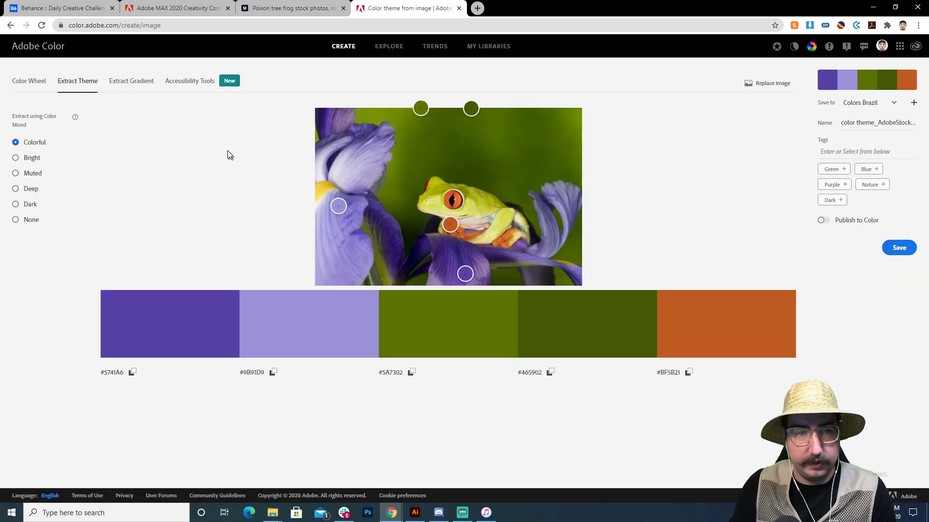
pyautogui.click(207, 83)
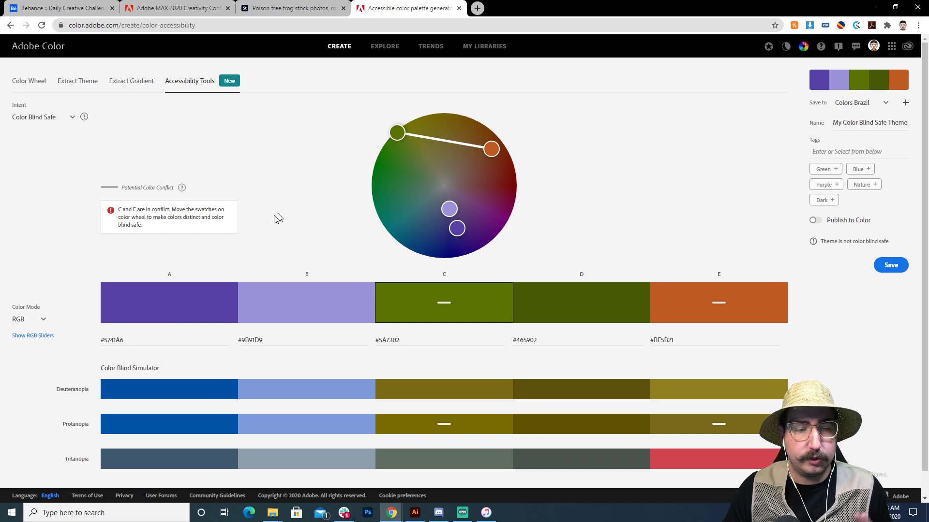
pyautogui.scroll(-1, 272, 221)
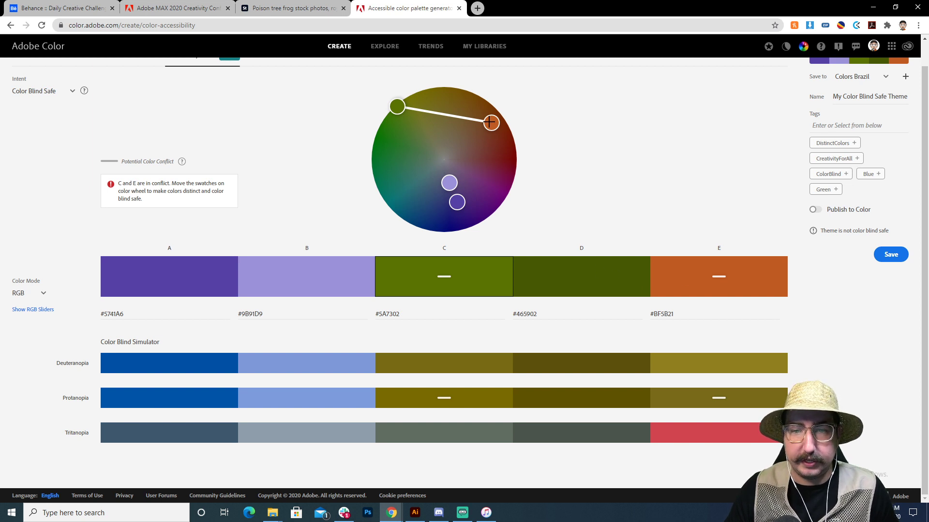
# - Shift the theme's orange swatch toward red on the wheel, to #C2522C, to resolve its conflict with swatch C
pyautogui.moveTo(490, 123); pyautogui.dragTo(492, 134)
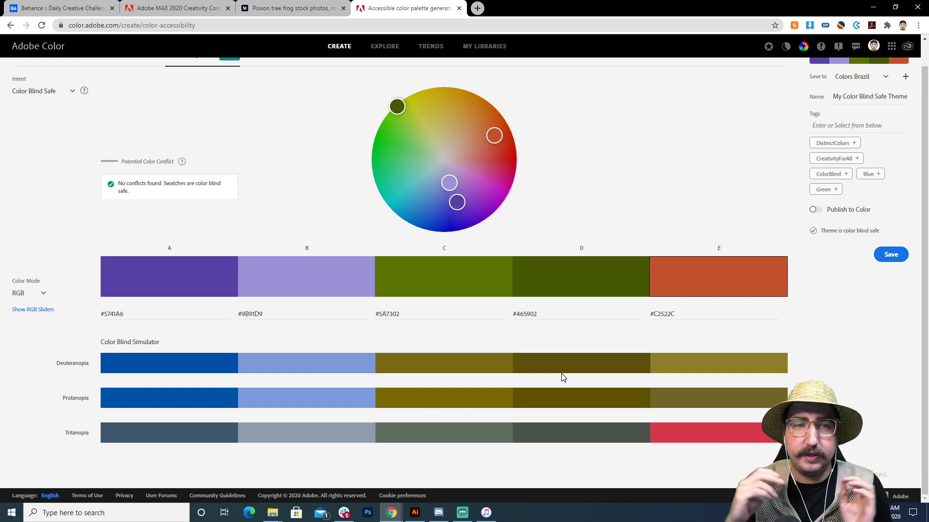
pyautogui.scroll(1, 332, 226)
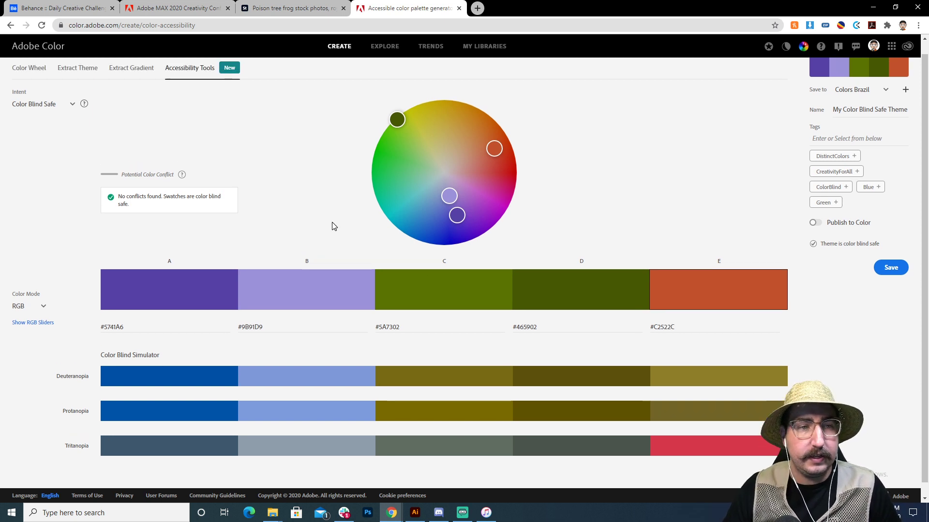
pyautogui.scroll(-1, 97, 144)
pyautogui.scroll(1, 55, 99)
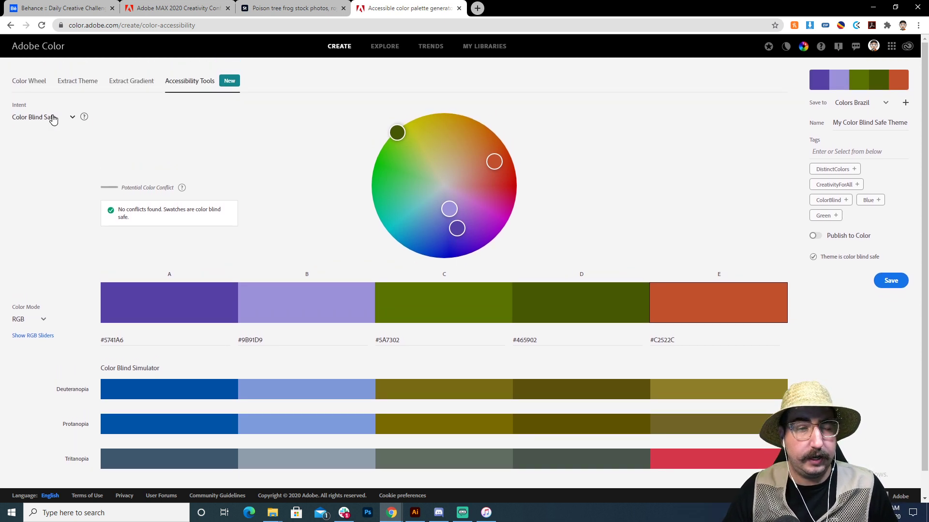
# - Check the available accessibility intents and return to the theme extracted from the frog photo
pyautogui.click(53, 119)
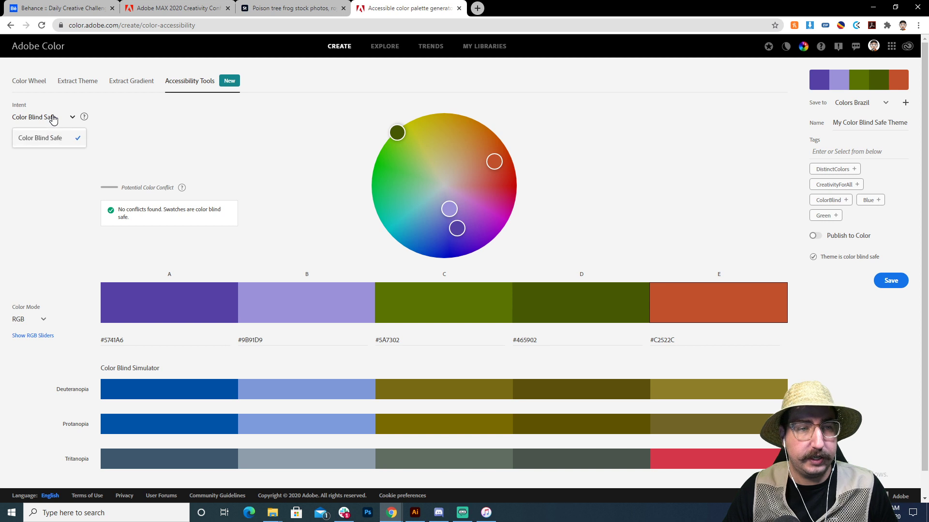
pyautogui.click(53, 120)
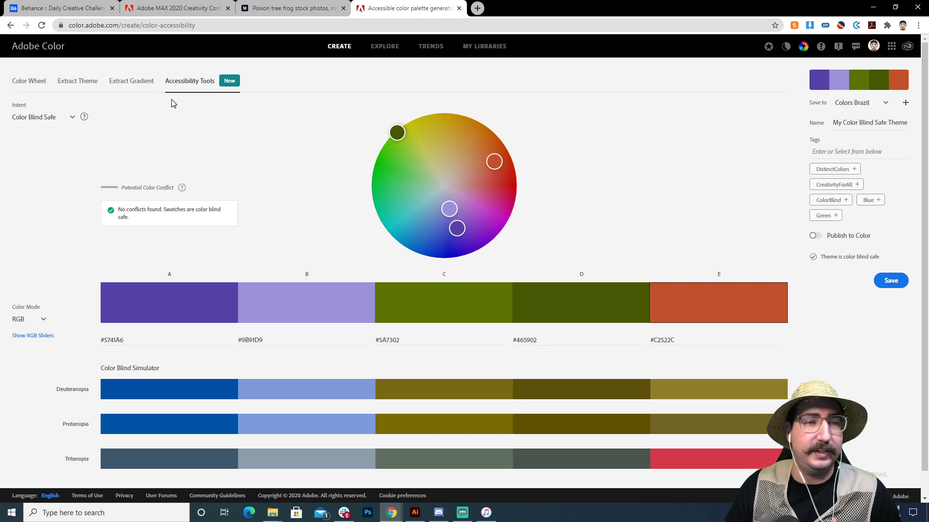
pyautogui.click(71, 80)
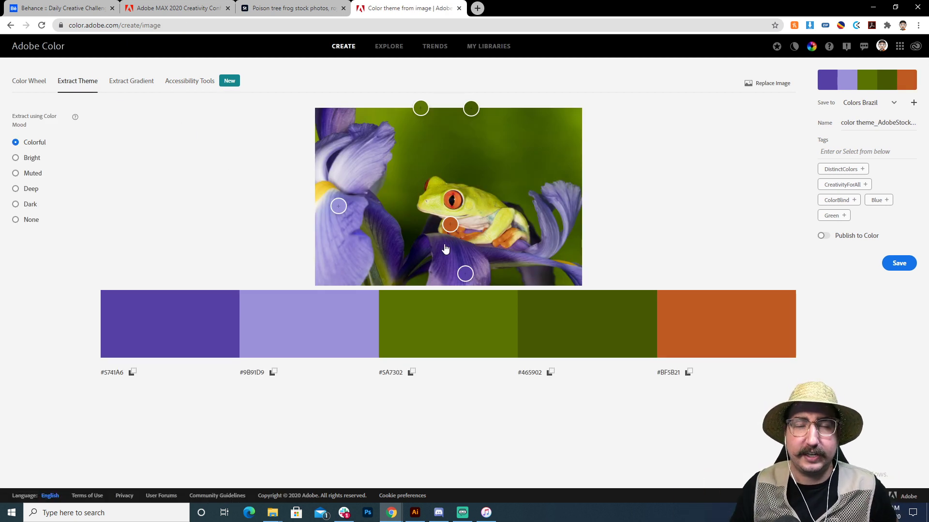
# - Switch back to Illustrator and place a copy of the red toucan below the artboard, enlarged to about 10.45 by 9.60 in
pyautogui.hotkey('alt', 'Tab')
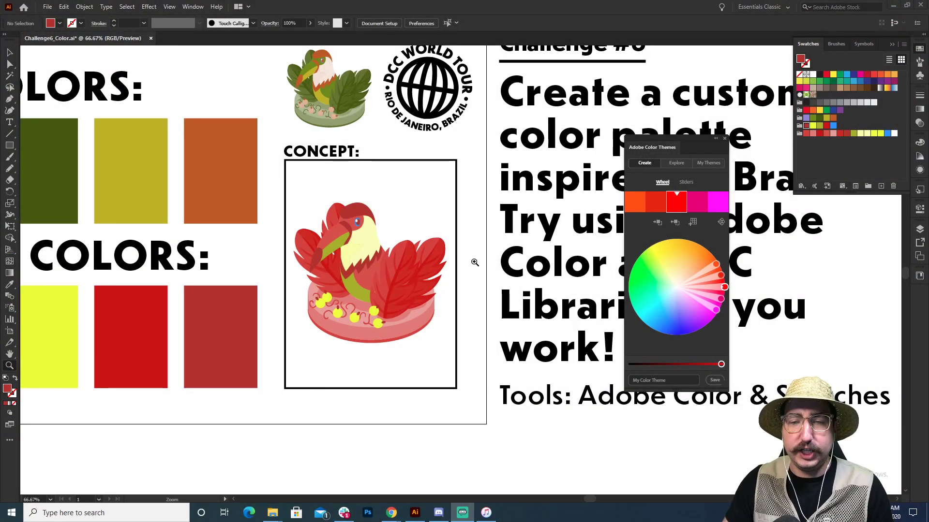
pyautogui.click(9, 53)
pyautogui.press('z')
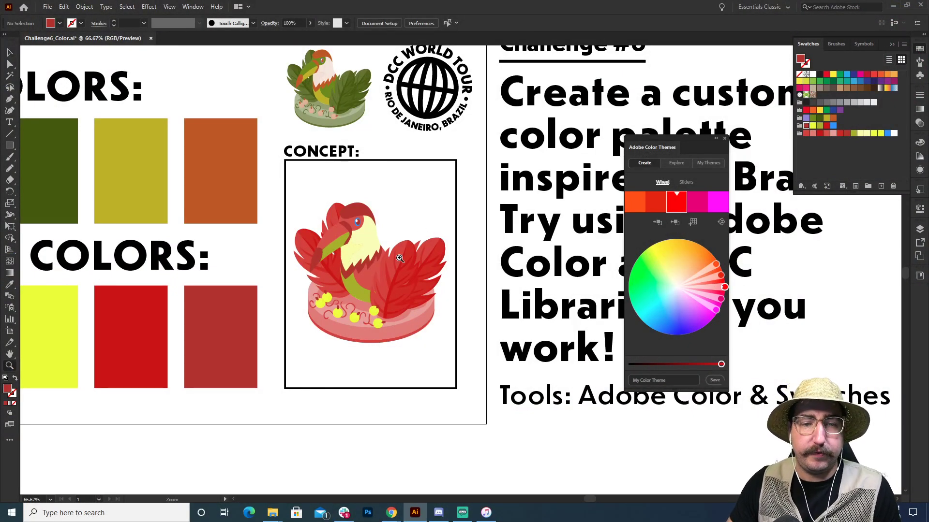
pyautogui.keyDown('alt'); pyautogui.click(398, 258); pyautogui.keyUp('alt')
pyautogui.moveTo(409, 274); pyautogui.dragTo(466, 282)
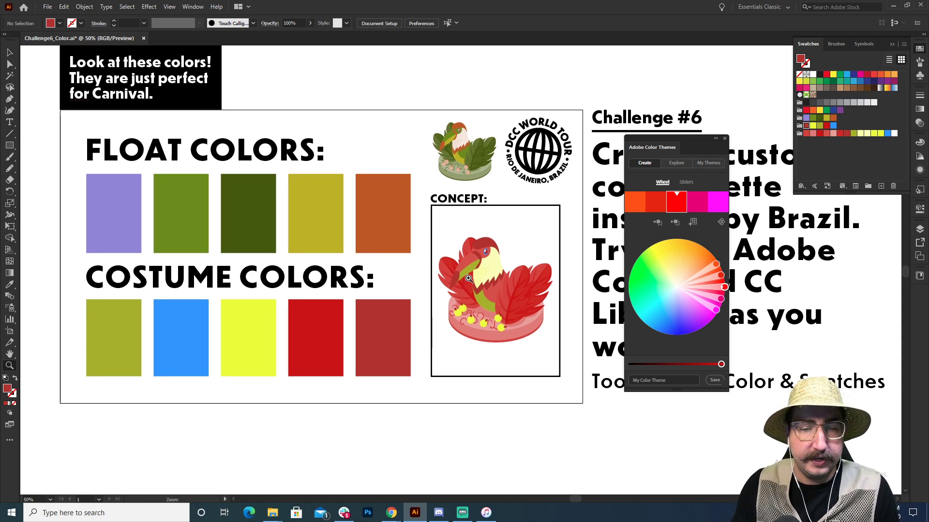
pyautogui.moveTo(492, 328); pyautogui.dragTo(511, 251)
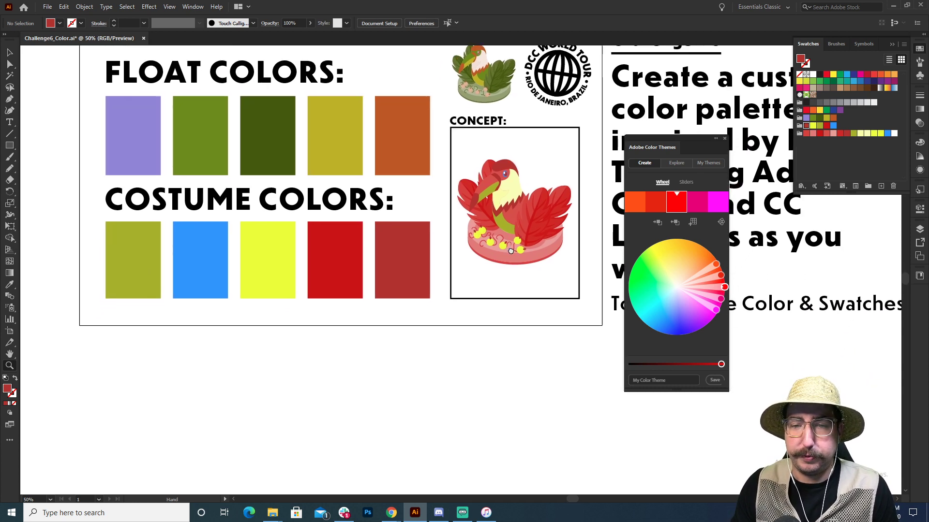
pyautogui.press('v')
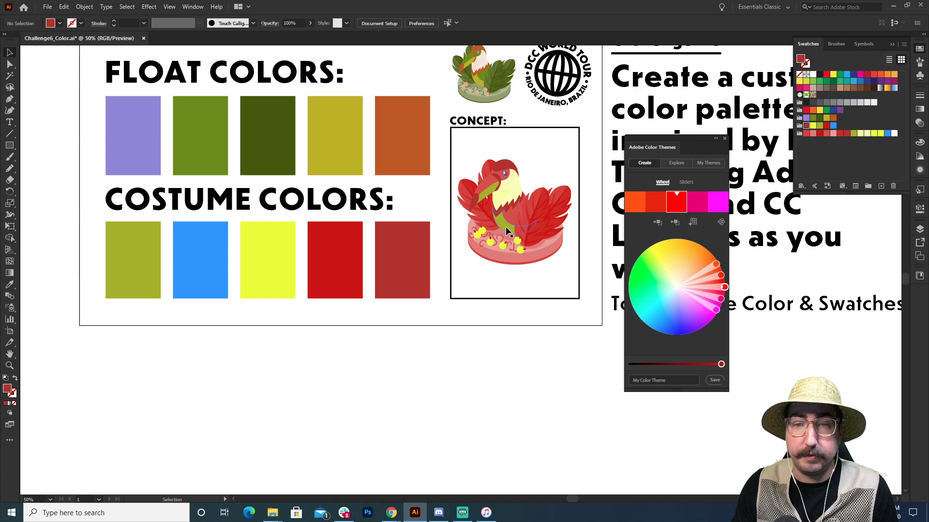
pyautogui.moveTo(515, 207); pyautogui.dragTo(441, 263)
pyautogui.moveTo(483, 201); pyautogui.dragTo(532, 155)
pyautogui.moveTo(460, 258); pyautogui.dragTo(470, 320)
pyautogui.click(563, 237)
pyautogui.click(340, 322)
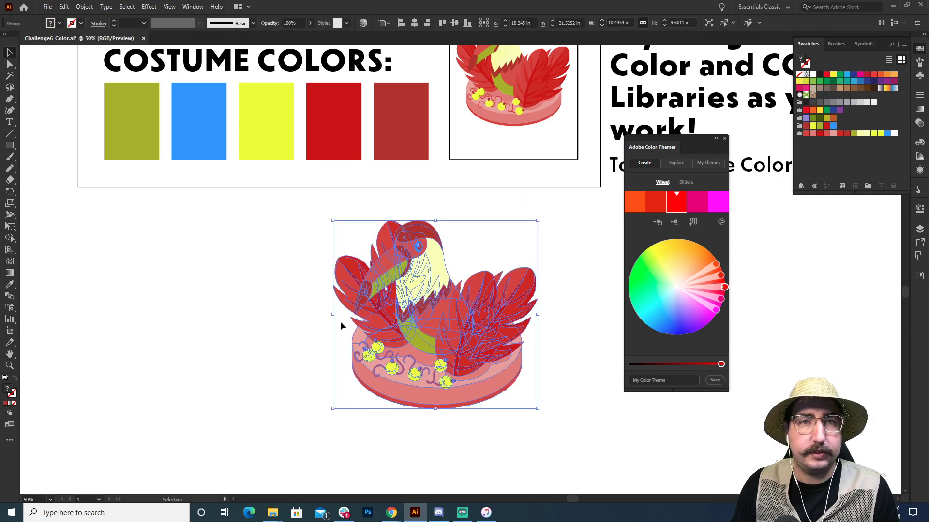
pyautogui.click(241, 291)
# - Build a theme of blues and violets on the color wheel, save it as Ocean in the Colors Brazil library and add it to the swatches
pyautogui.press('z')
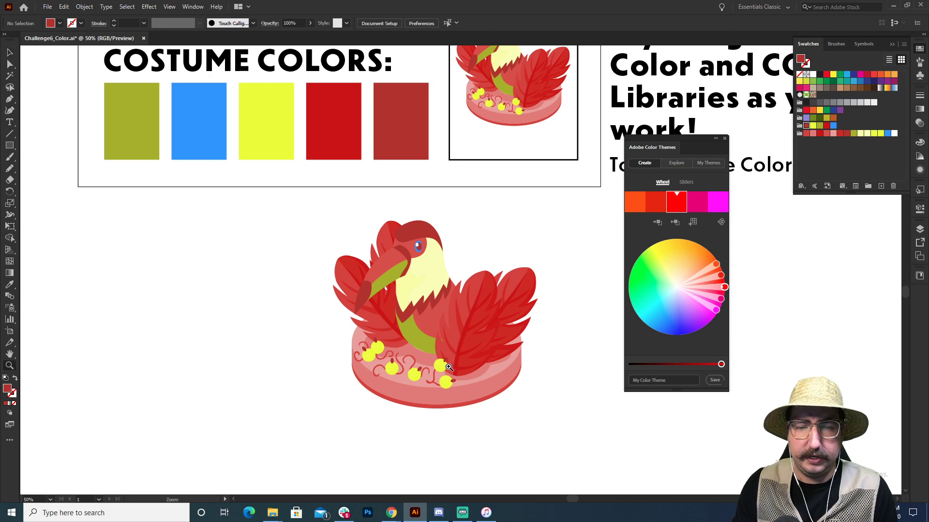
pyautogui.click(449, 367)
pyautogui.moveTo(460, 341); pyautogui.dragTo(461, 363)
pyautogui.press('v')
pyautogui.click(461, 362)
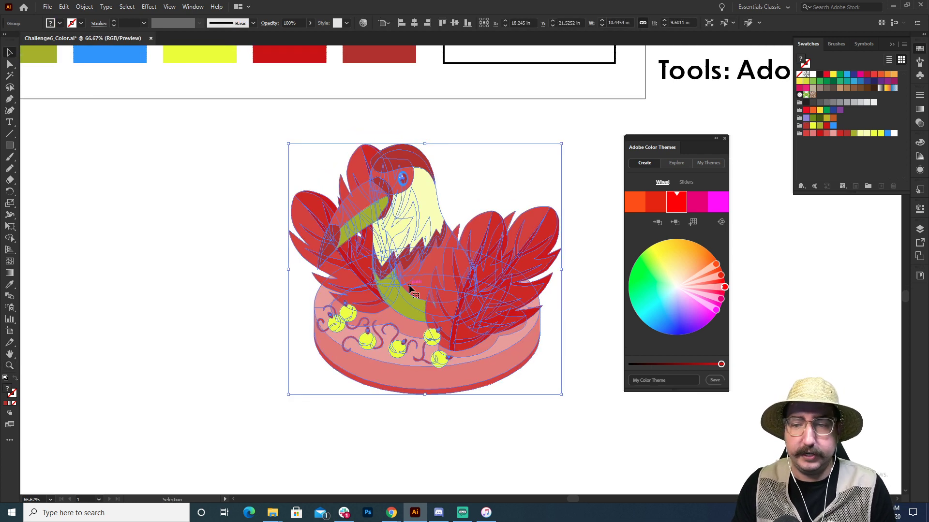
pyautogui.click(571, 171)
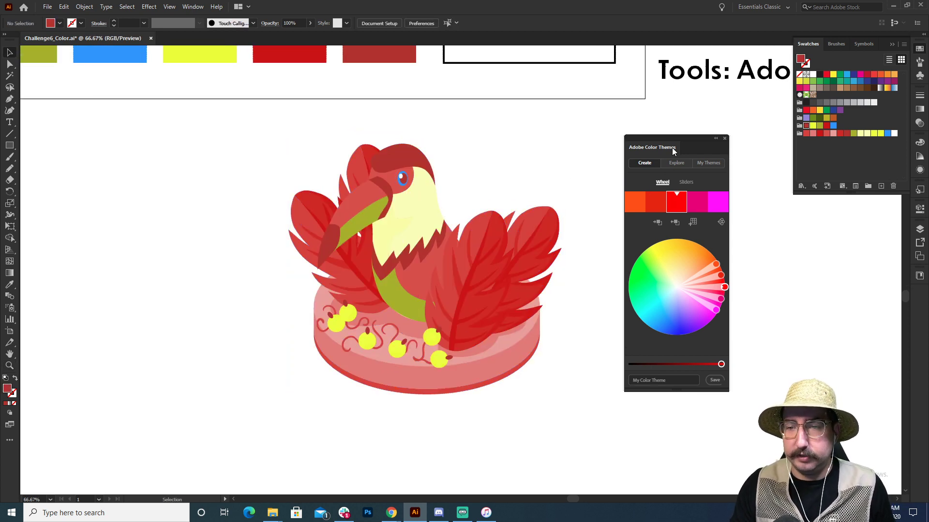
pyautogui.moveTo(723, 287); pyautogui.dragTo(674, 329)
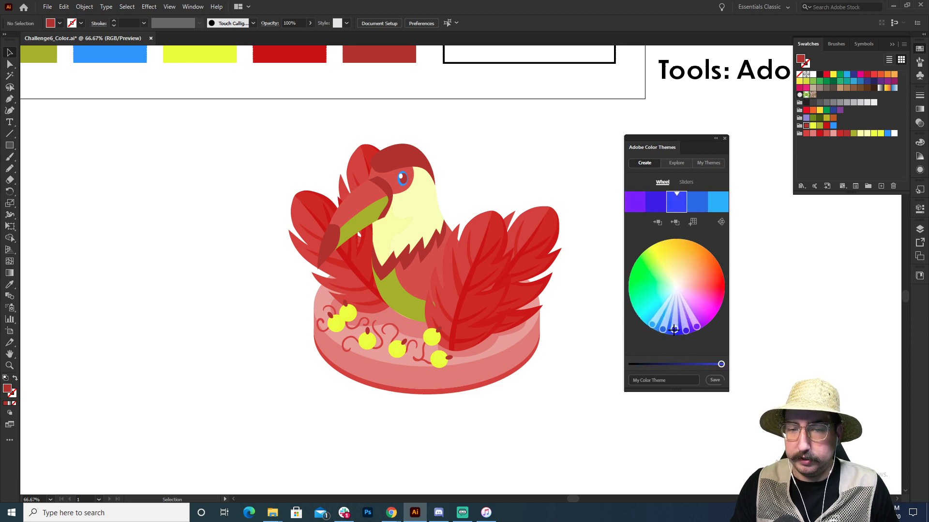
pyautogui.click(664, 380)
pyautogui.write('u')
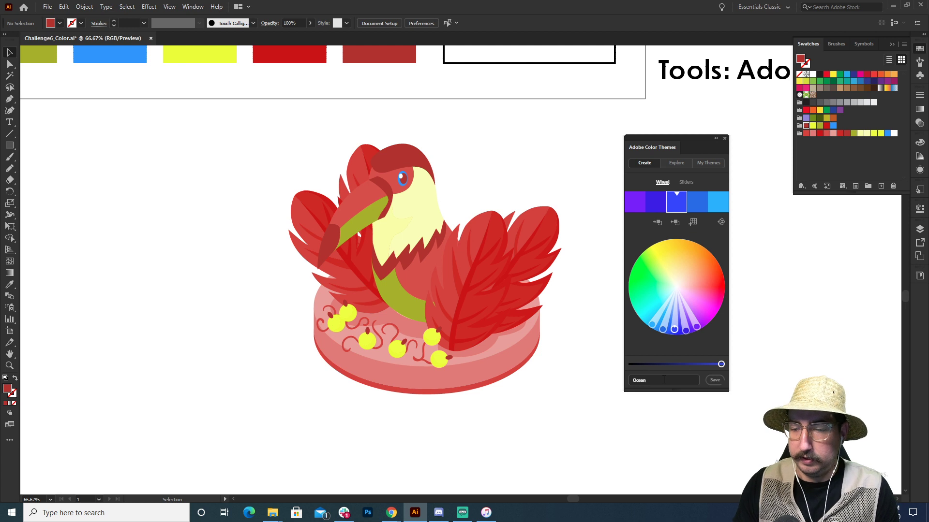
pyautogui.click(714, 381)
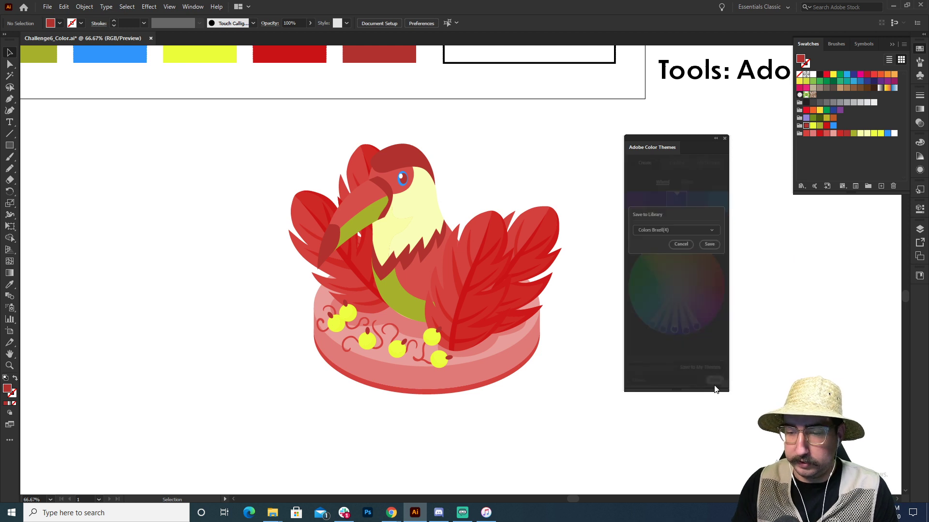
pyautogui.click(709, 243)
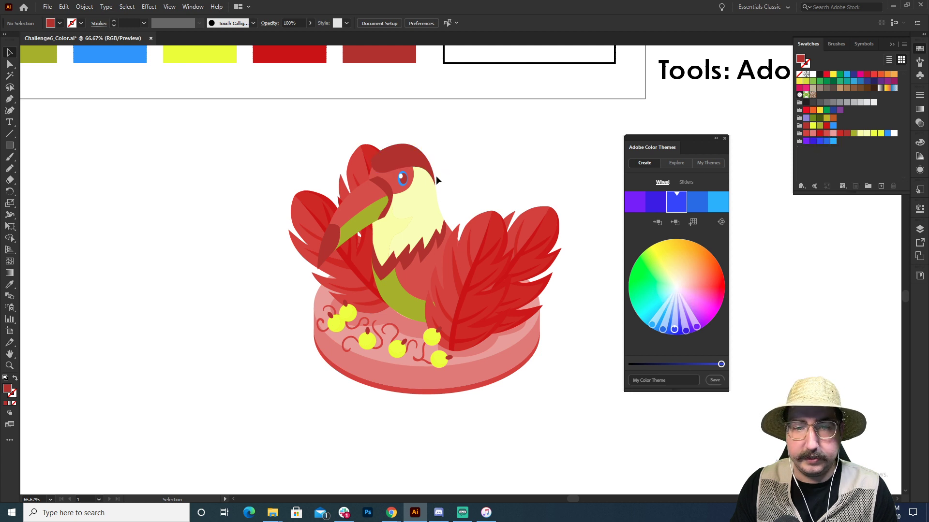
# - Recolor the toucan copy below the artboard with the blue and violet My Color Theme color group
pyautogui.click(367, 223)
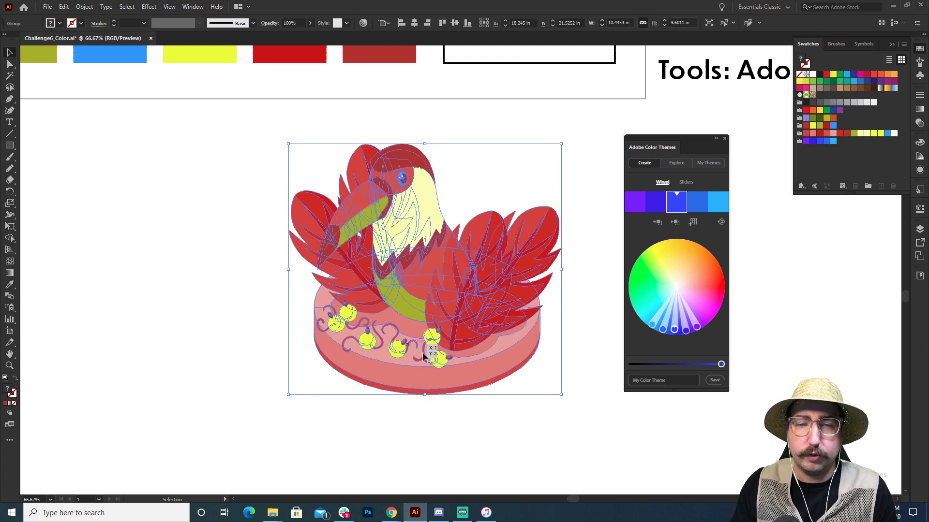
pyautogui.click(64, 7)
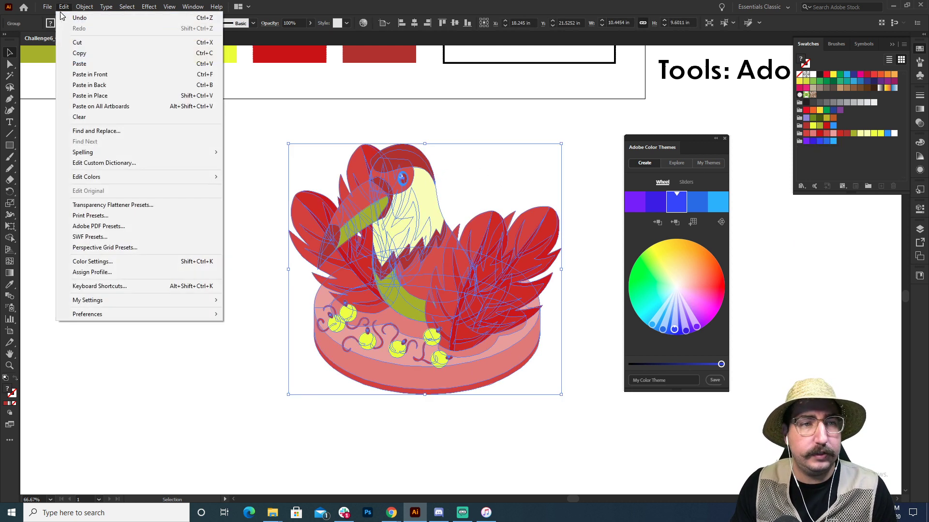
pyautogui.moveTo(164, 177)
pyautogui.click(235, 178)
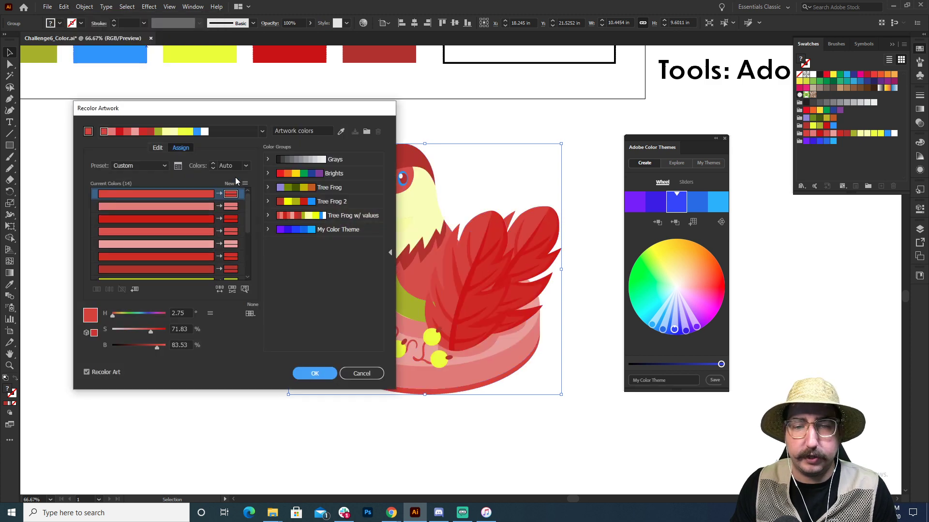
pyautogui.click(334, 230)
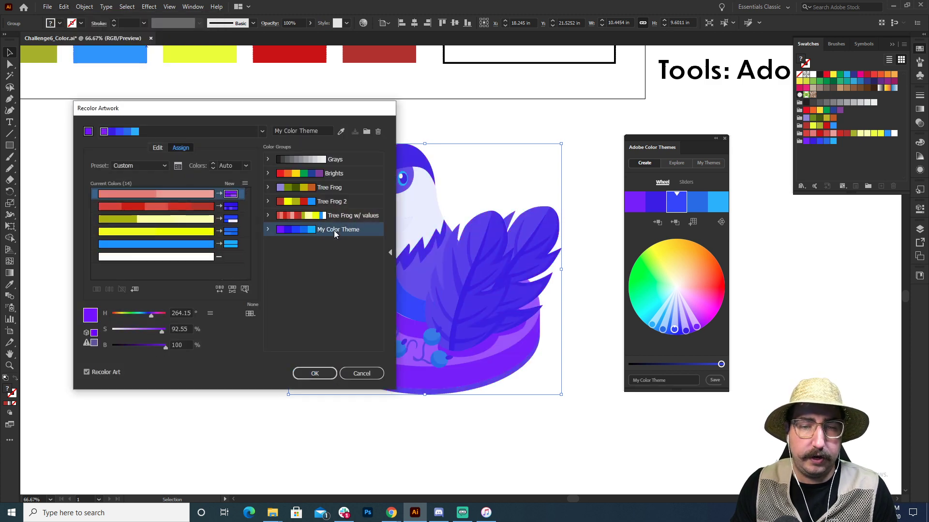
pyautogui.click(298, 373)
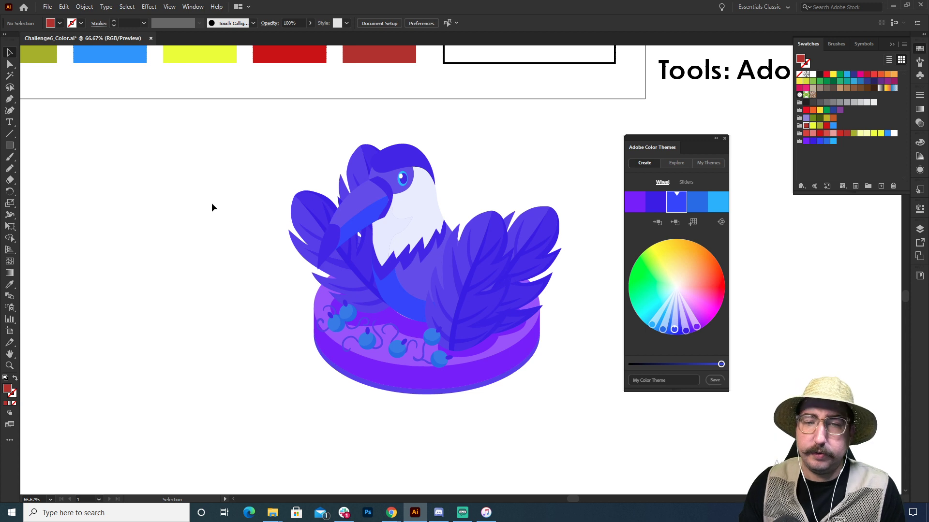
# - Display the saved library color themes and sort them by date
pyautogui.press('z')
pyautogui.keyDown('alt'); pyautogui.click(380, 199); pyautogui.keyUp('alt')
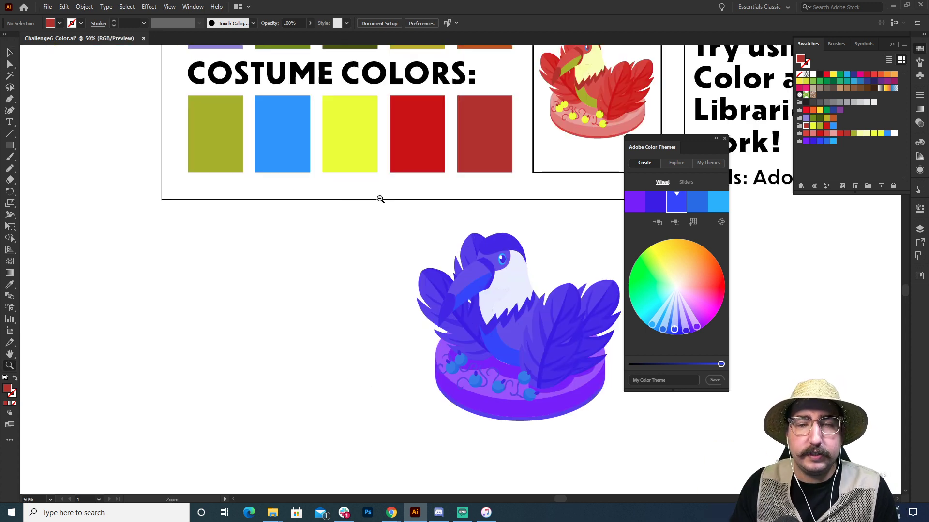
pyautogui.keyDown('alt'); pyautogui.click(381, 198); pyautogui.keyUp('alt')
pyautogui.moveTo(380, 199); pyautogui.dragTo(274, 260)
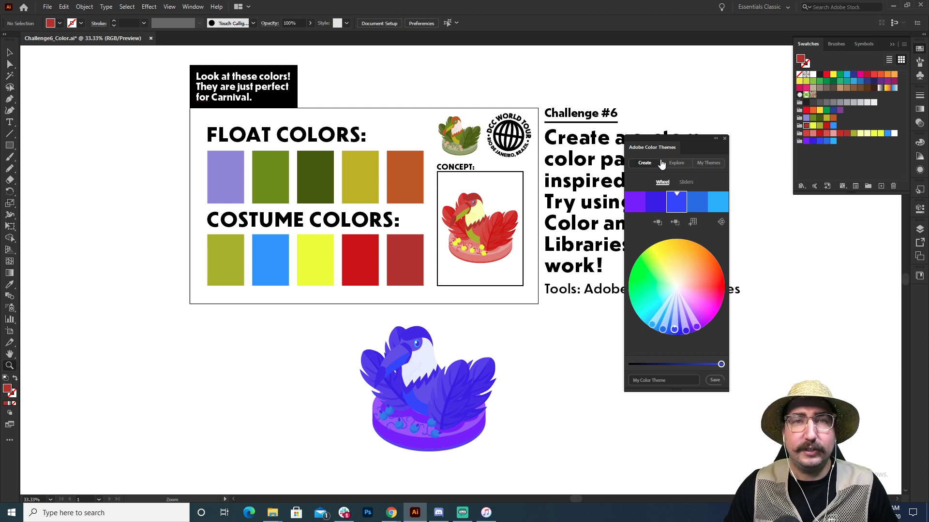
pyautogui.click(703, 164)
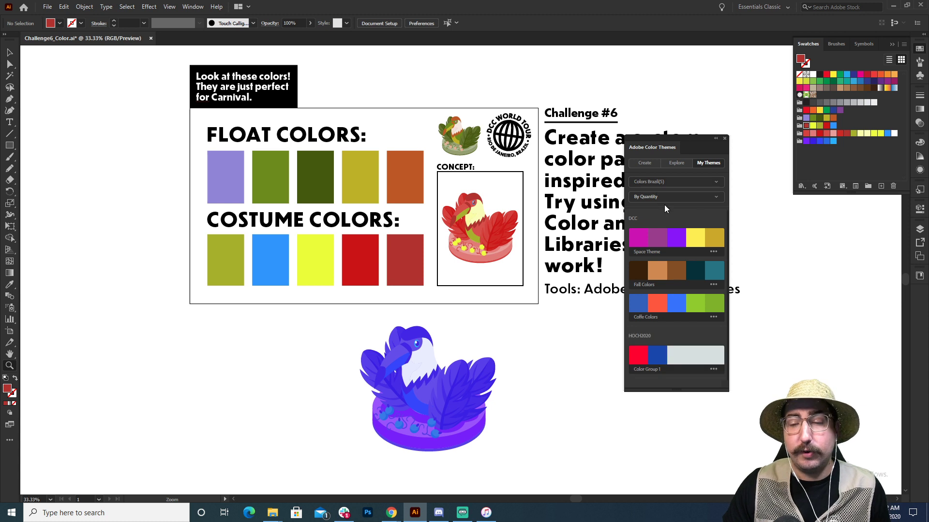
pyautogui.click(665, 197)
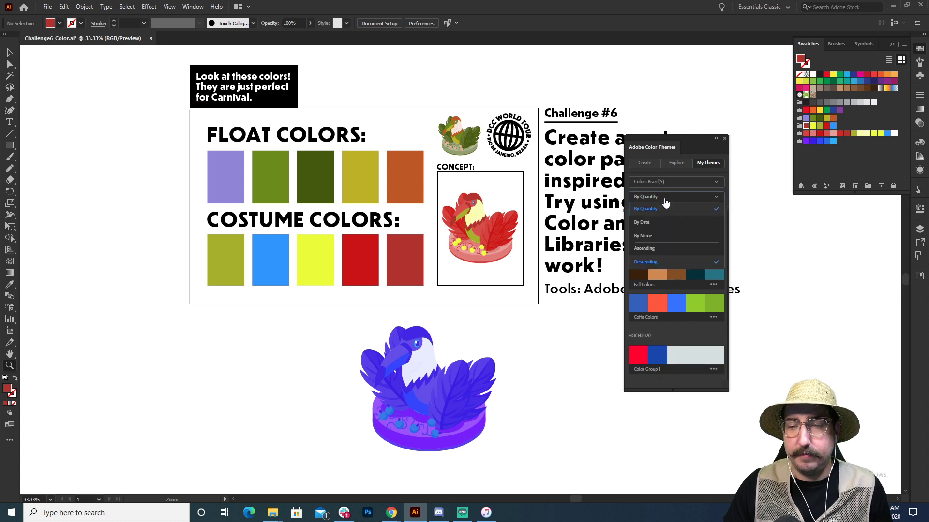
pyautogui.click(649, 222)
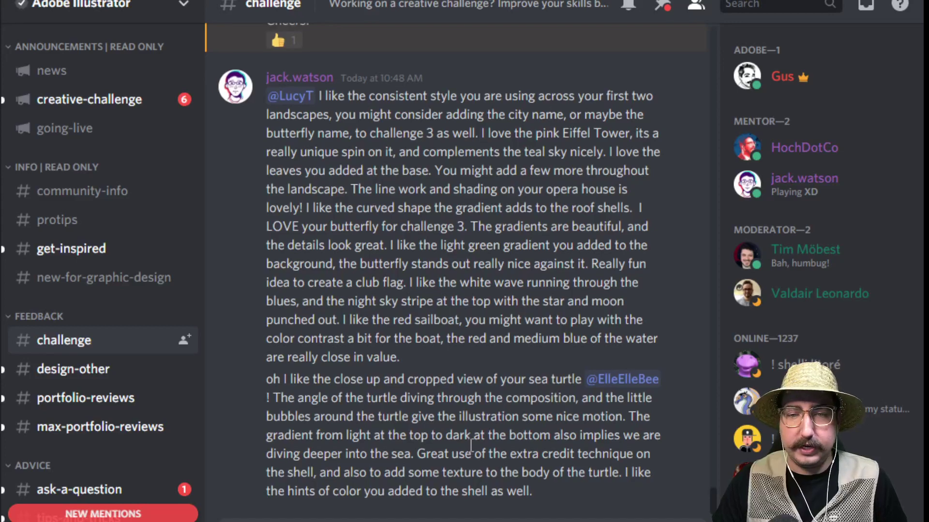
# - Look through the submissions and feedback in Discord's challenge channel, then return to Illustrator
pyautogui.scroll(10, 469, 443)
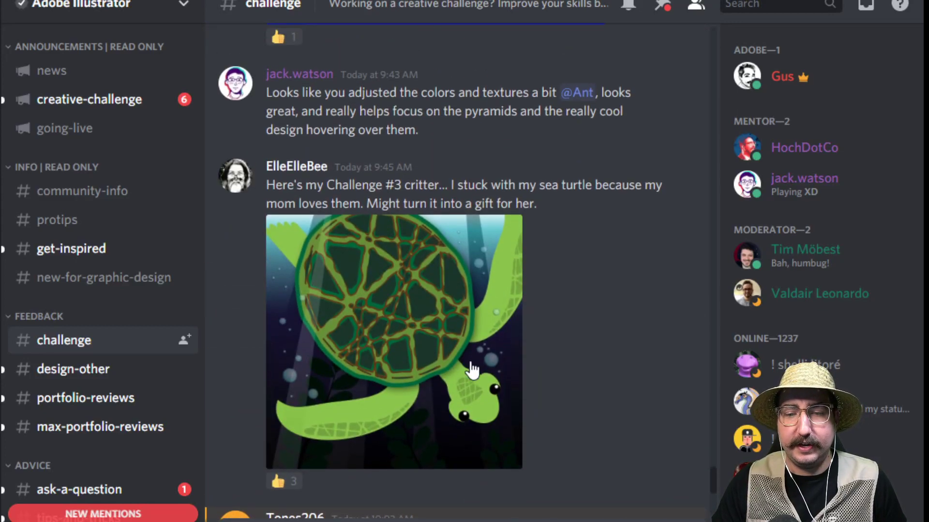
pyautogui.scroll(10, 472, 370)
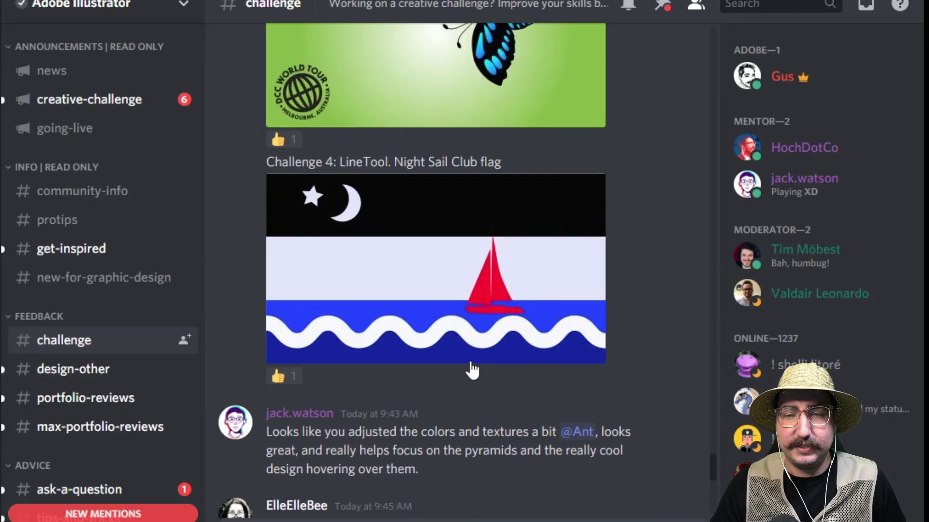
pyautogui.scroll(3, 473, 370)
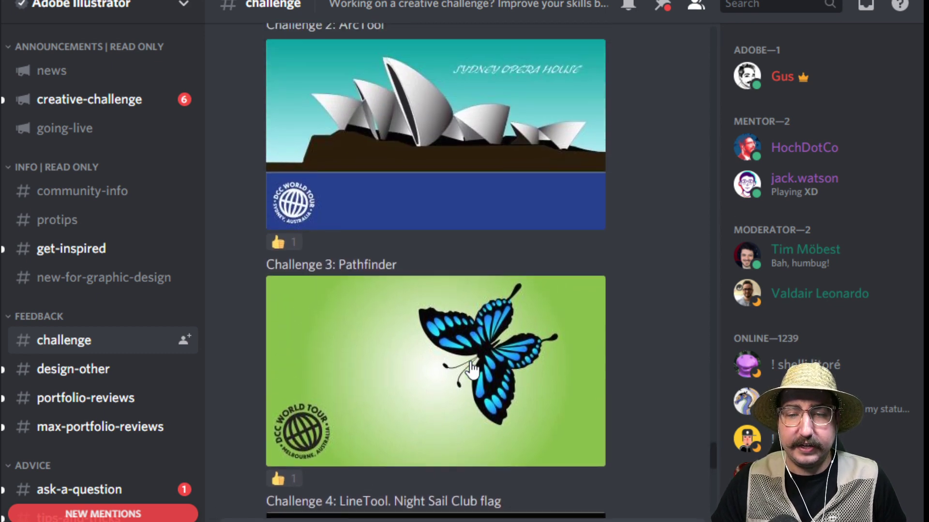
pyautogui.scroll(2, 436, 386)
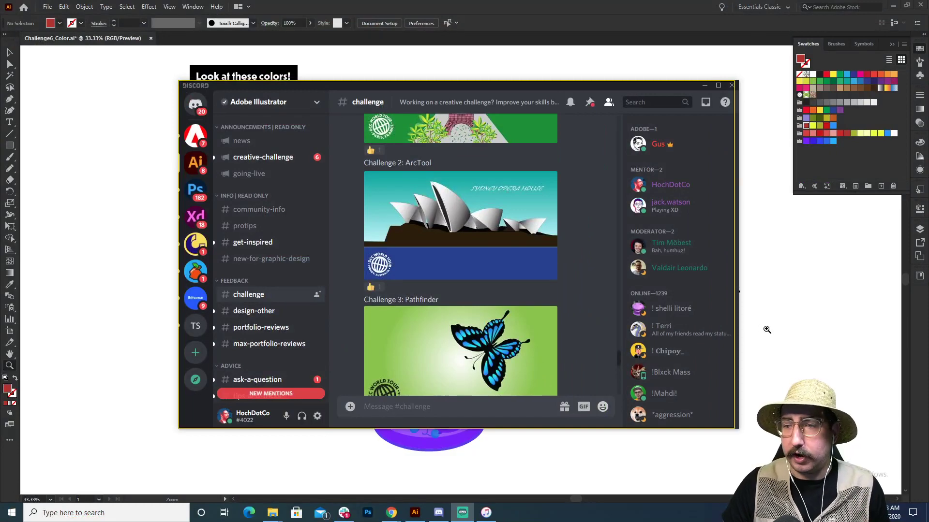
pyautogui.click(767, 329)
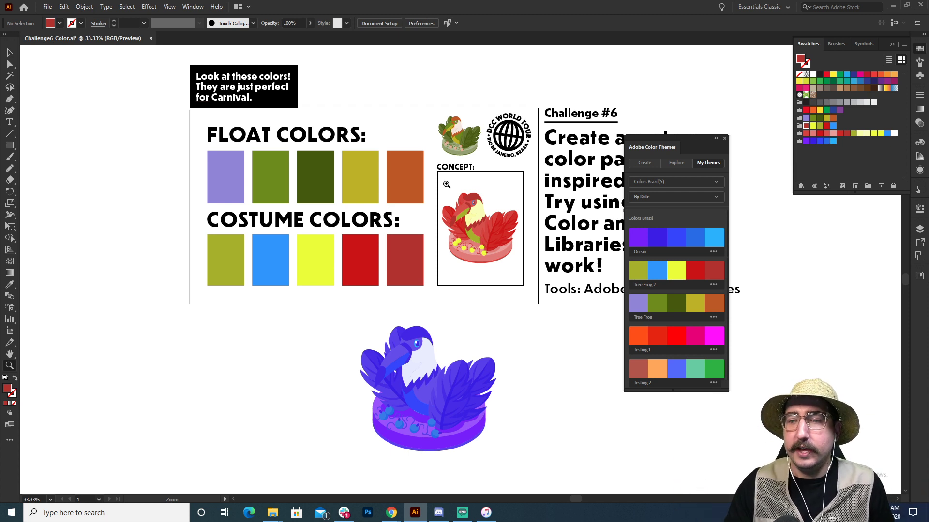
# - Explore the community color themes with the All Themes filter, moving the themes panel over the concept artwork
pyautogui.click(675, 164)
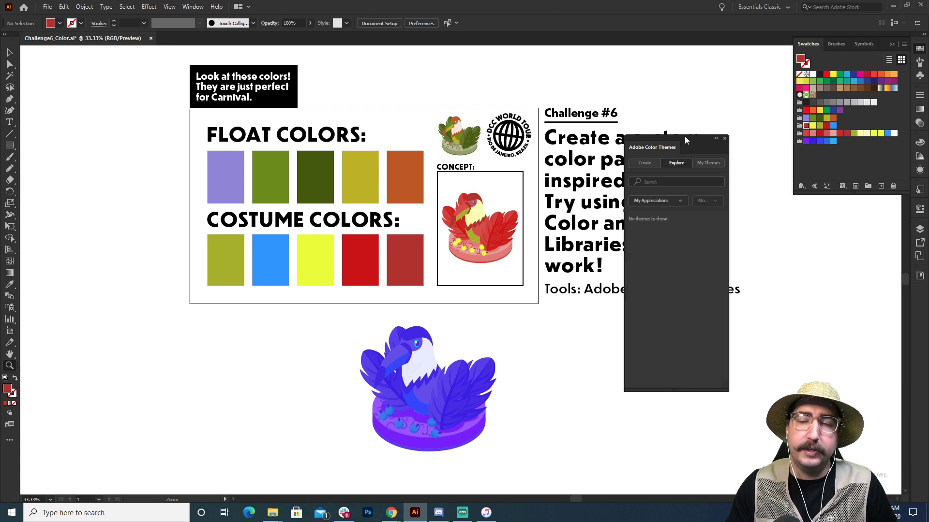
pyautogui.click(664, 204)
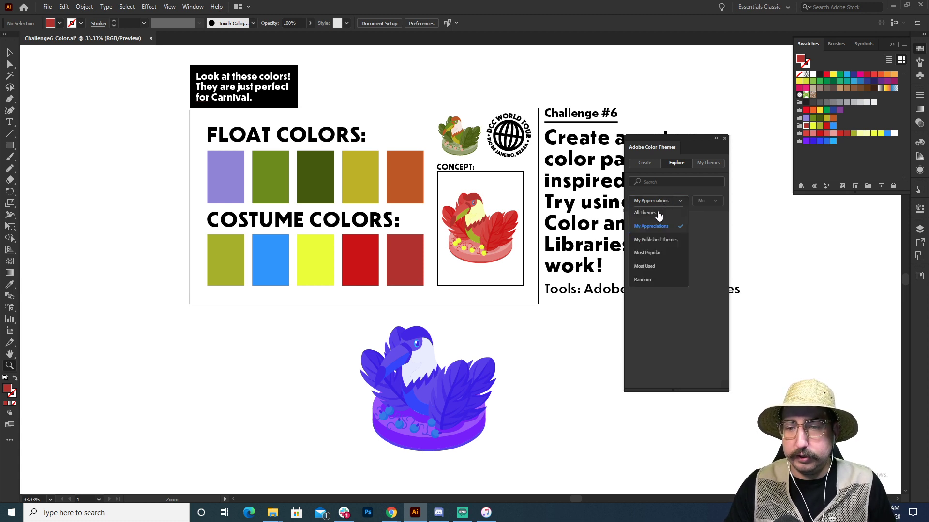
pyautogui.click(658, 214)
pyautogui.moveTo(668, 138); pyautogui.dragTo(450, 65)
pyautogui.scroll(-10, 450, 179)
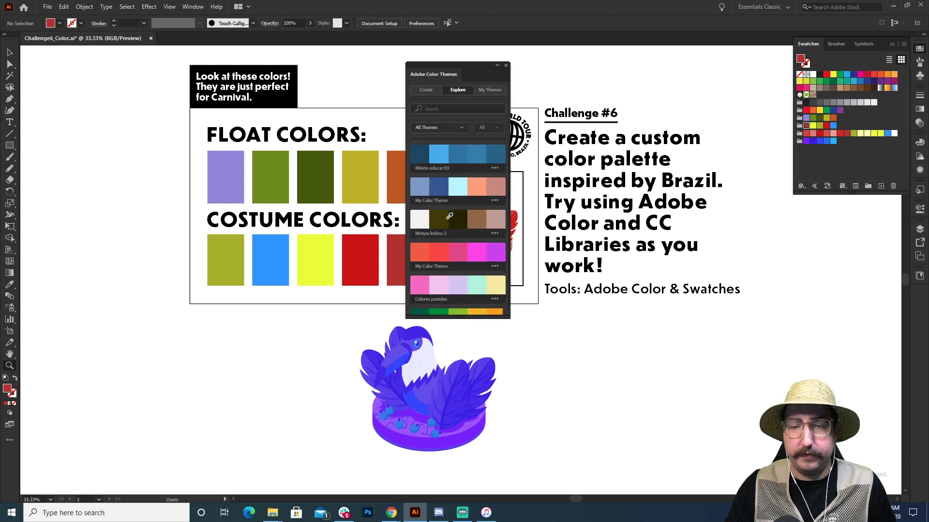
pyautogui.scroll(-8, 450, 215)
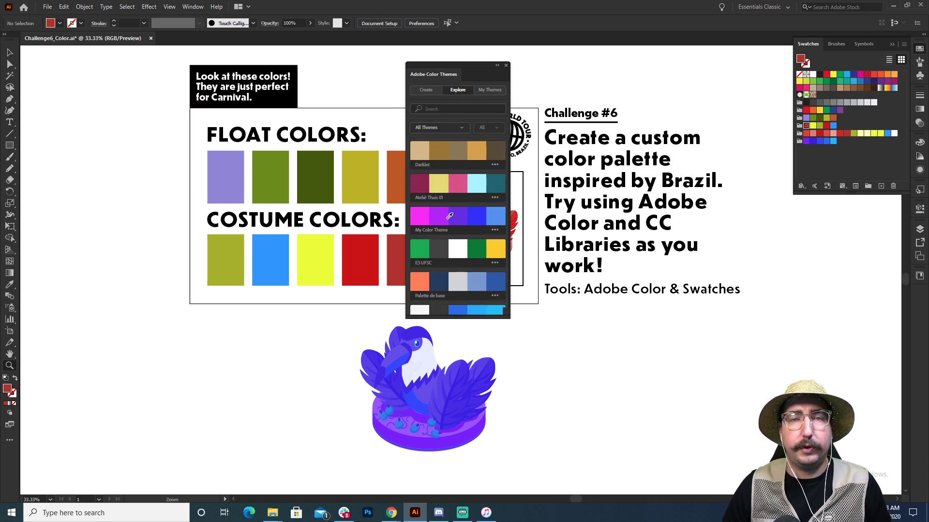
# - Filter the community themes by Most Popular and add the Firenze theme to the swatches
pyautogui.click(443, 129)
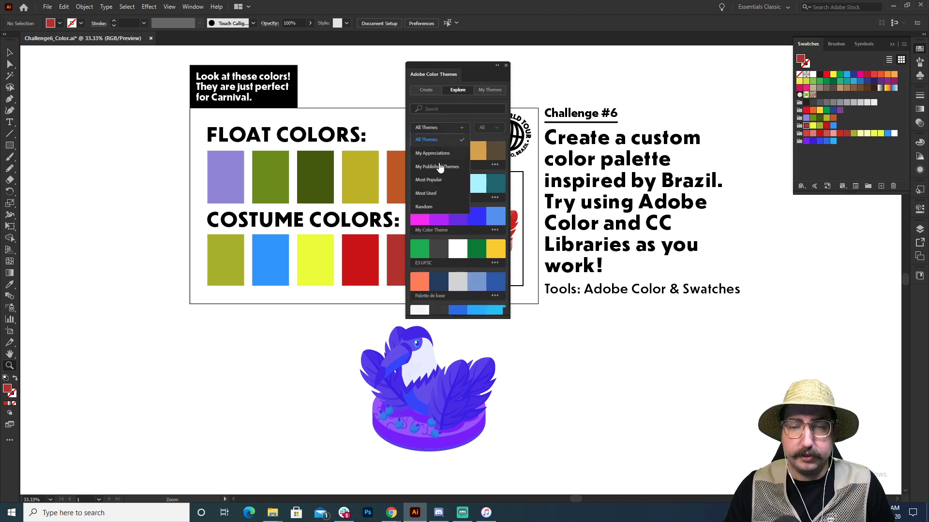
pyautogui.click(430, 181)
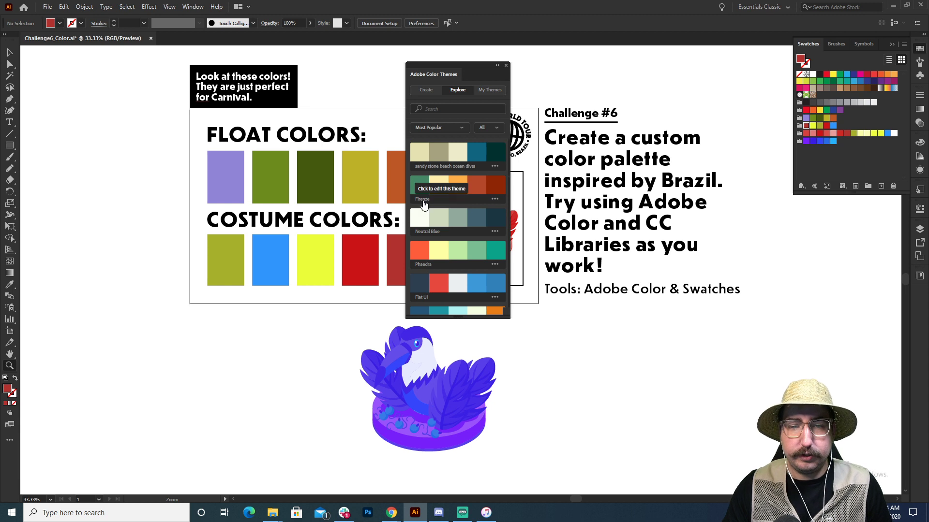
pyautogui.click(494, 198)
pyautogui.click(478, 239)
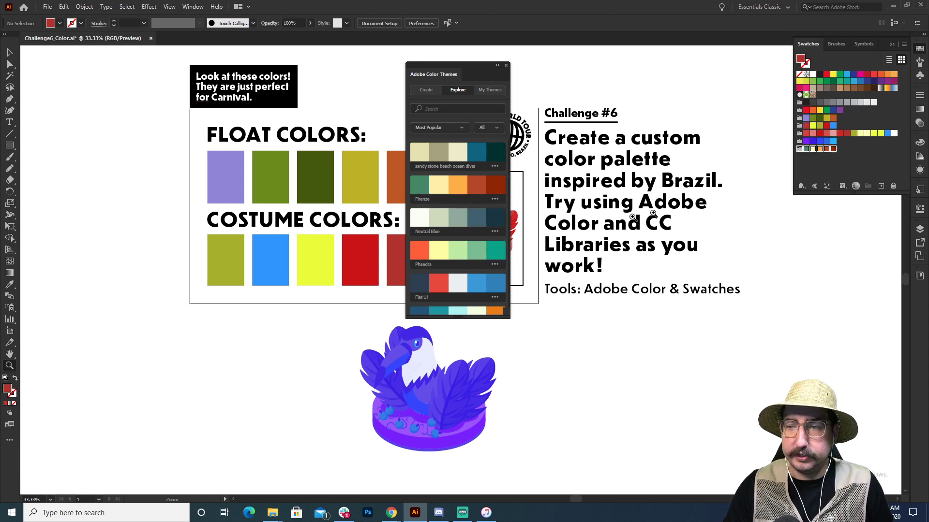
# - Recolor the toucan copy with the Firenze color group in a randomly shuffled order, without saving changes to the group
pyautogui.click(9, 51)
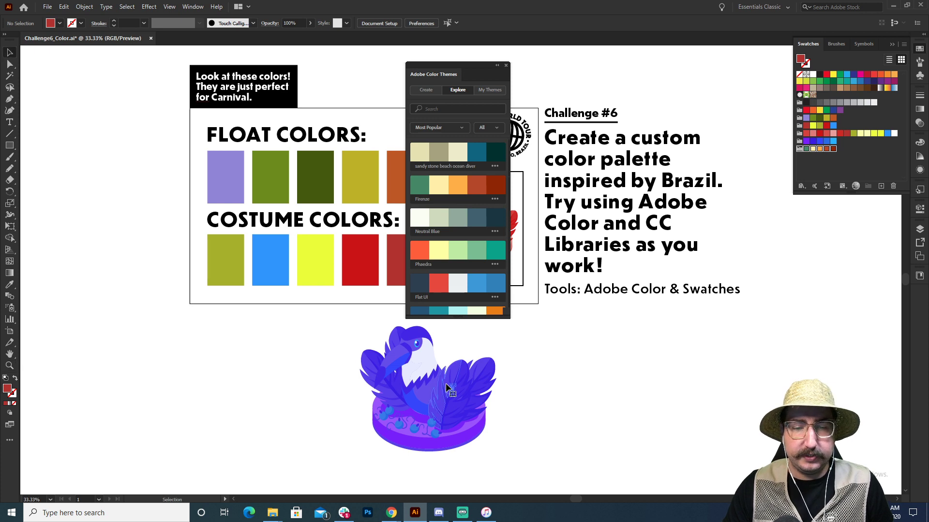
pyautogui.click(435, 392)
pyautogui.click(63, 7)
pyautogui.moveTo(135, 179)
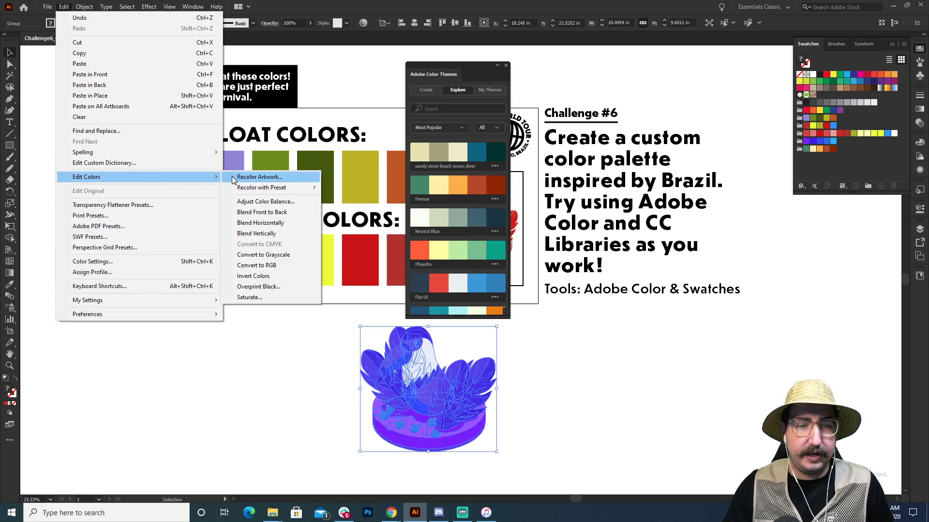
pyautogui.click(259, 177)
pyautogui.click(321, 245)
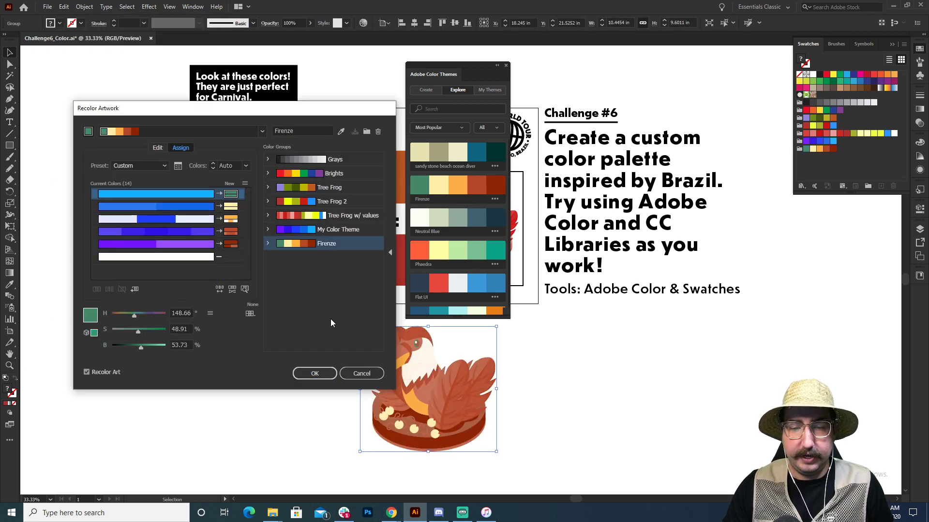
pyautogui.click(220, 289)
pyautogui.click(219, 289)
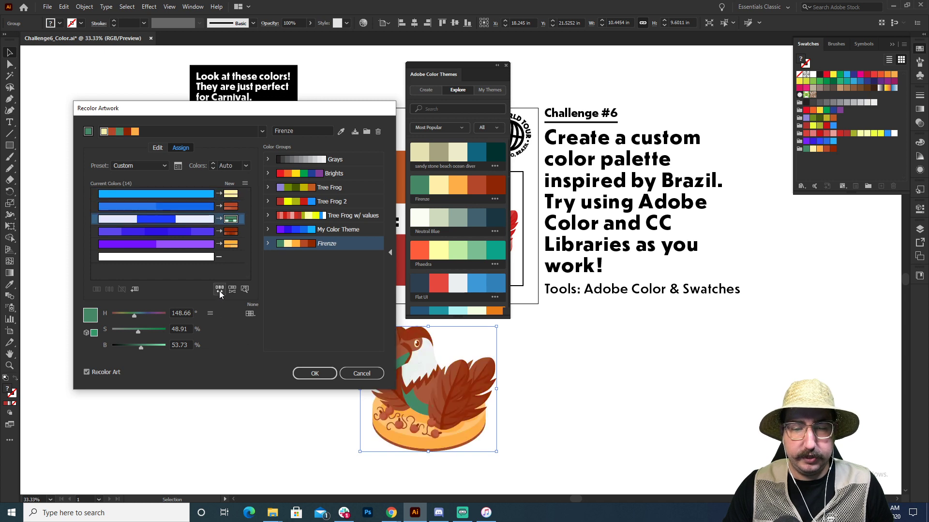
pyautogui.click(314, 374)
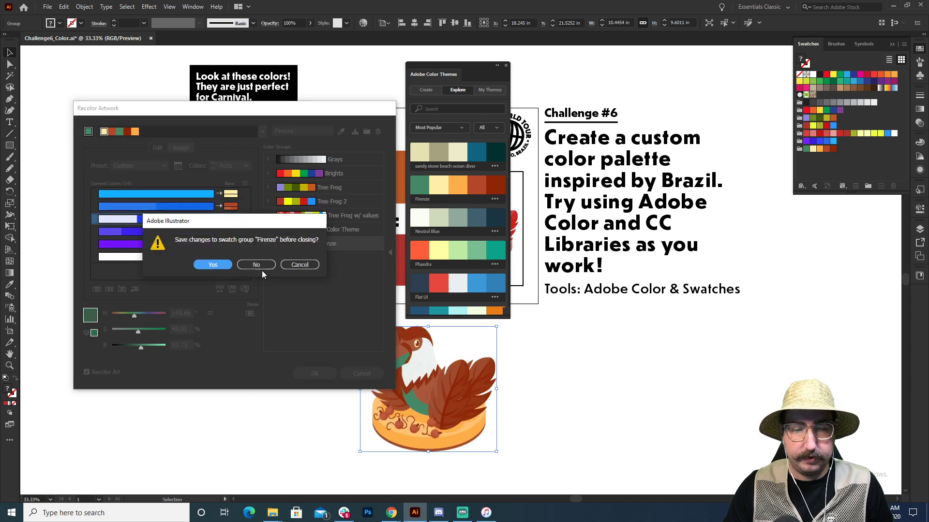
pyautogui.click(261, 267)
pyautogui.click(534, 383)
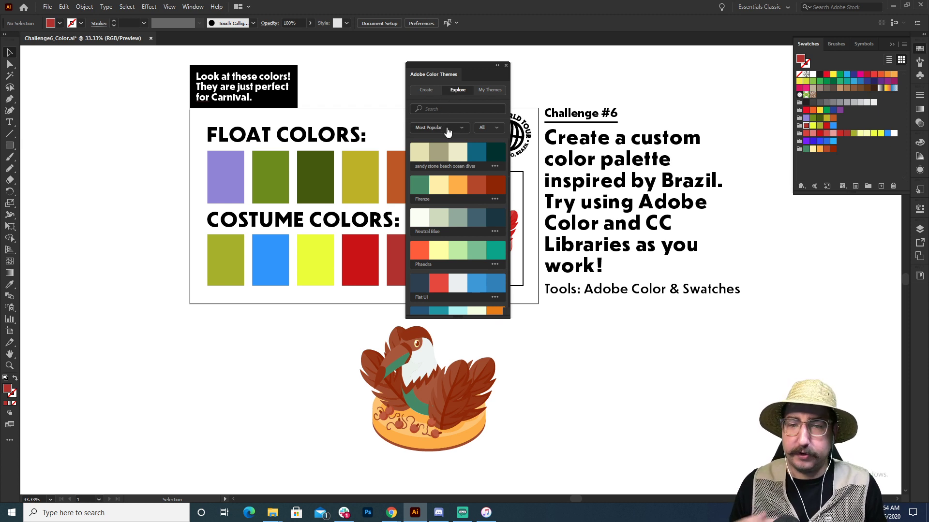
# - Check the time-range filter options, search the community themes for Orange and browse the matching palettes
pyautogui.click(481, 129)
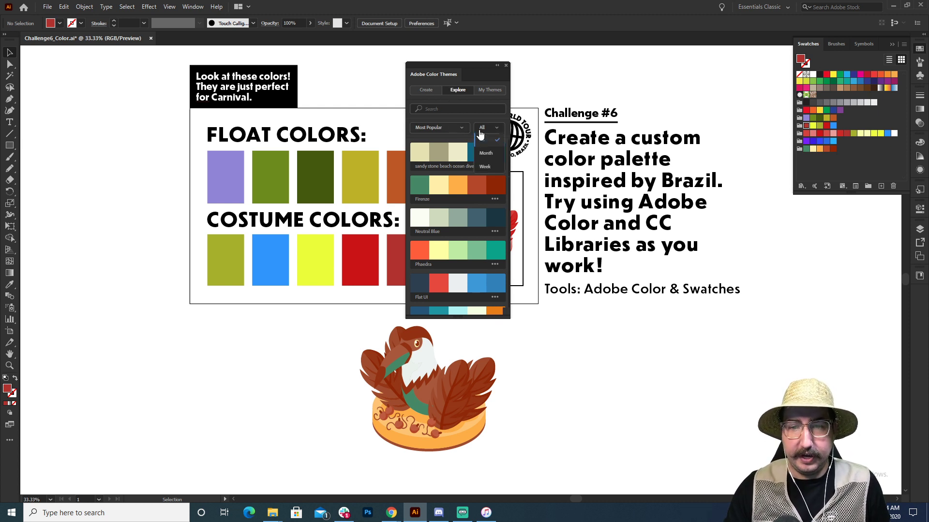
pyautogui.click(482, 139)
pyautogui.click(450, 109)
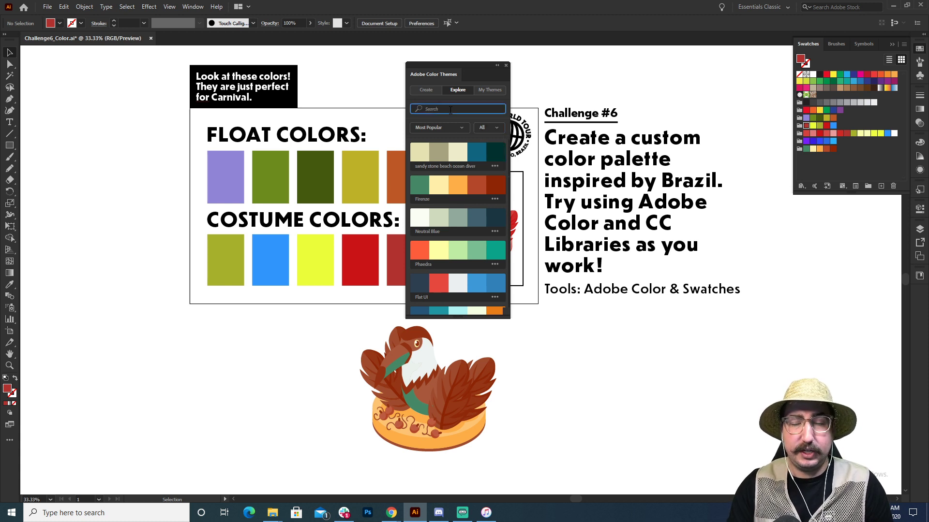
pyautogui.write('Orange')
pyautogui.press('Return')
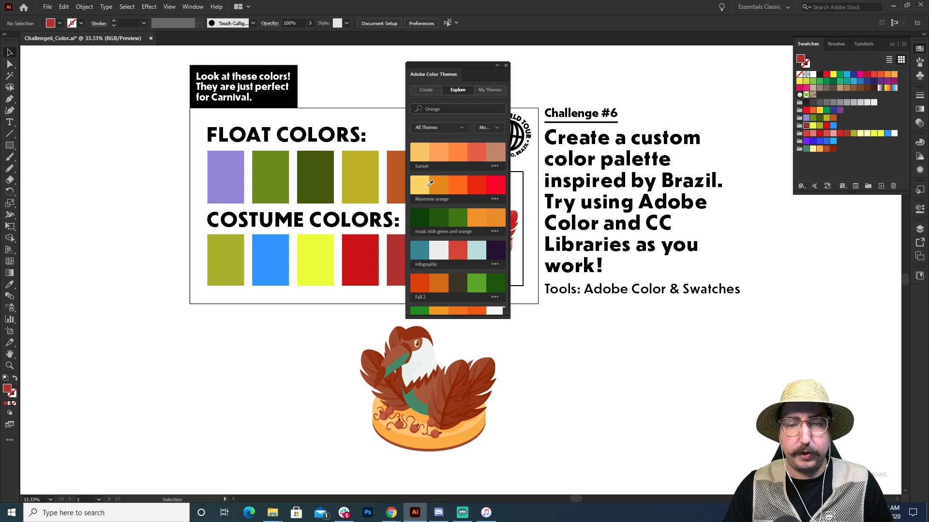
pyautogui.scroll(-5, 440, 177)
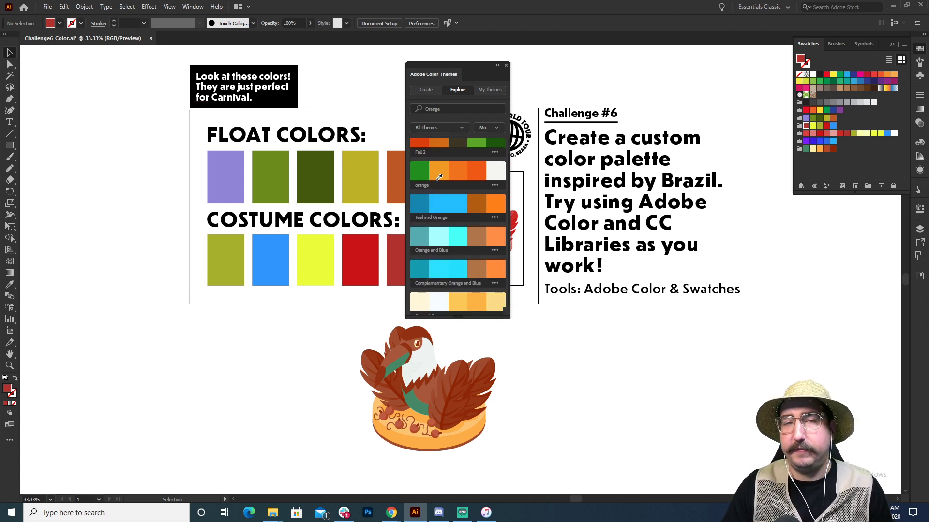
pyautogui.scroll(5, 440, 177)
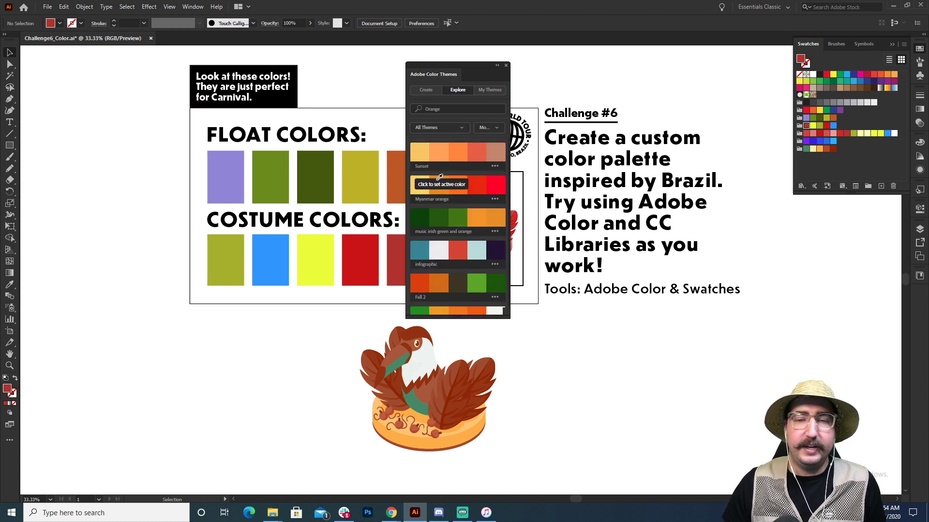